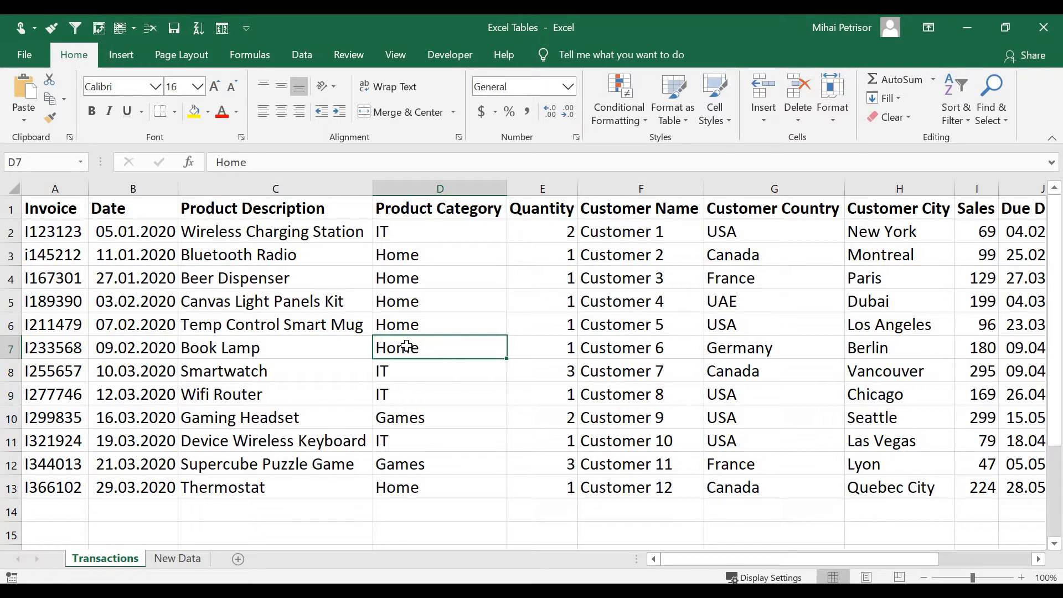
{"action": "left_click", "coordinate": [410, 278]}
{"action": "left_click", "coordinate": [442, 325]}
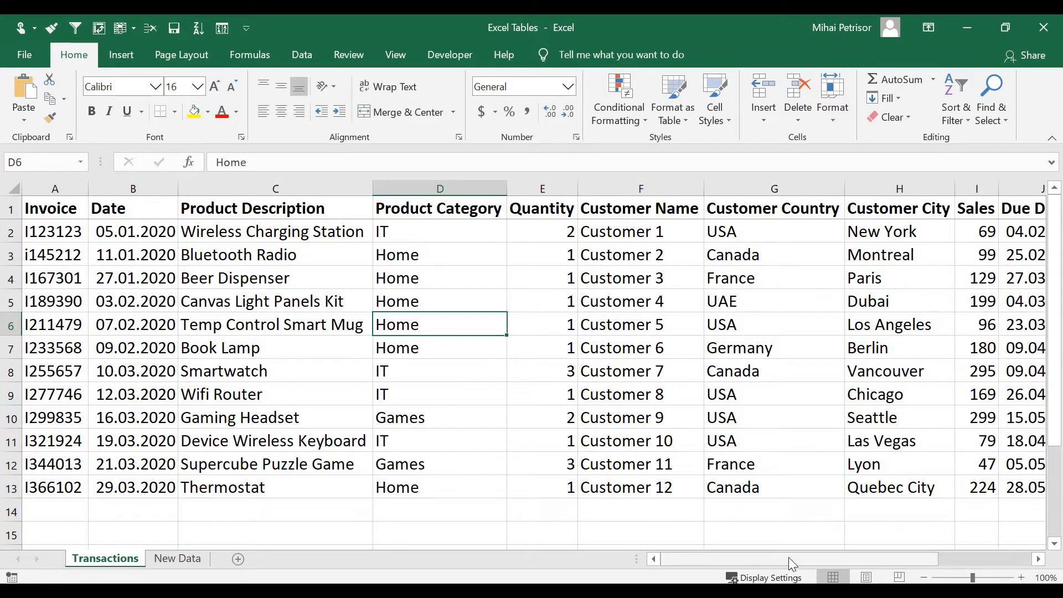
{"action": "mouse_move", "coordinate": [789, 558]}
{"action": "left_mouse_down"}
{"action": "mouse_move", "coordinate": [888, 566]}
{"action": "mouse_move", "coordinate": [795, 565]}
{"action": "left_mouse_up"}
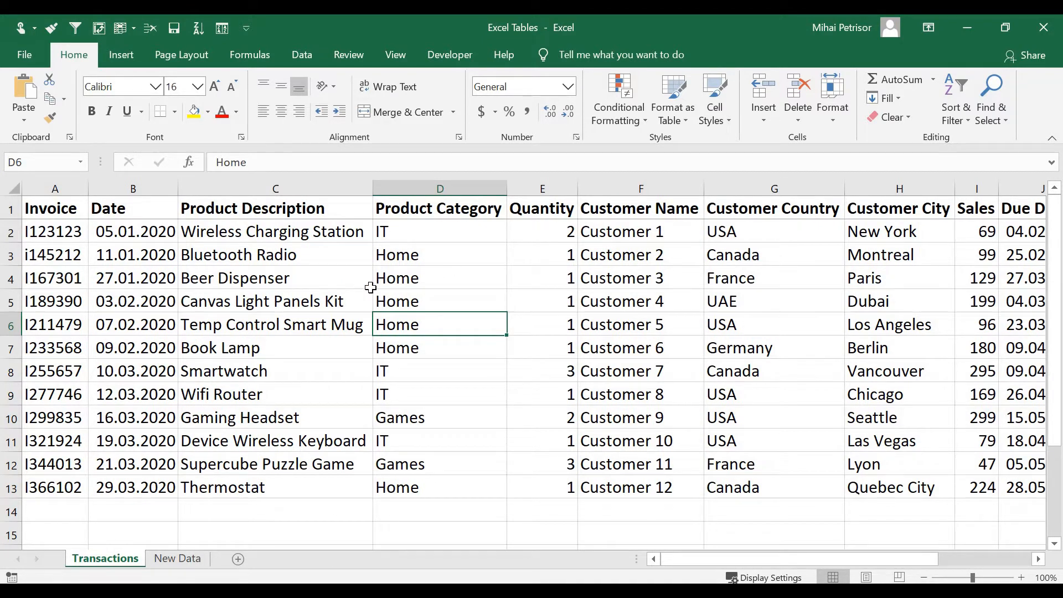
Step: Convert the transactions data in A1:L13 into a table, treating the first row as headers
{"action": "left_click", "coordinate": [477, 277]}
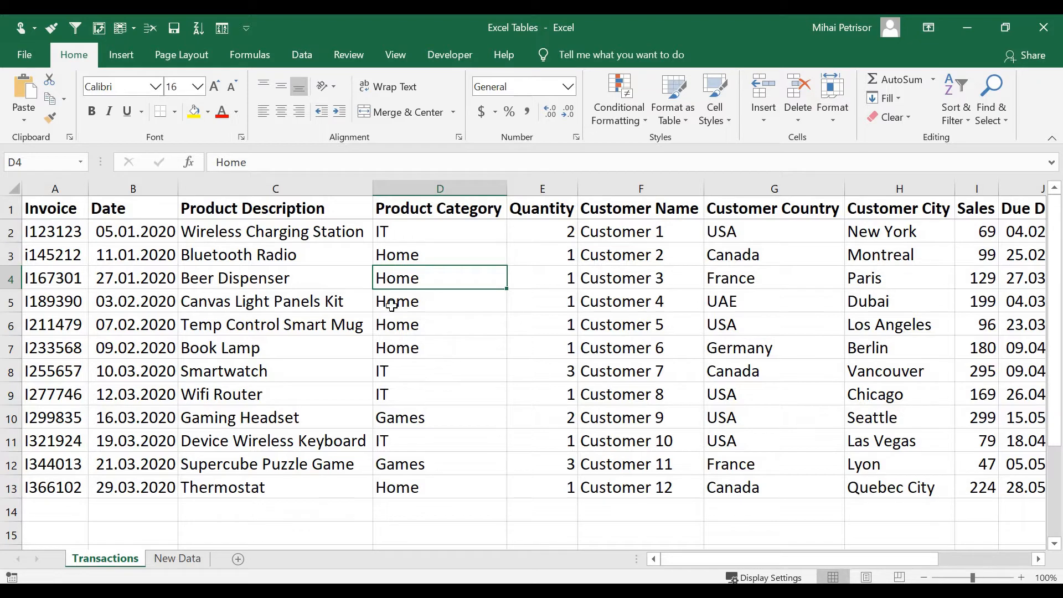
{"action": "left_click", "coordinate": [121, 55]}
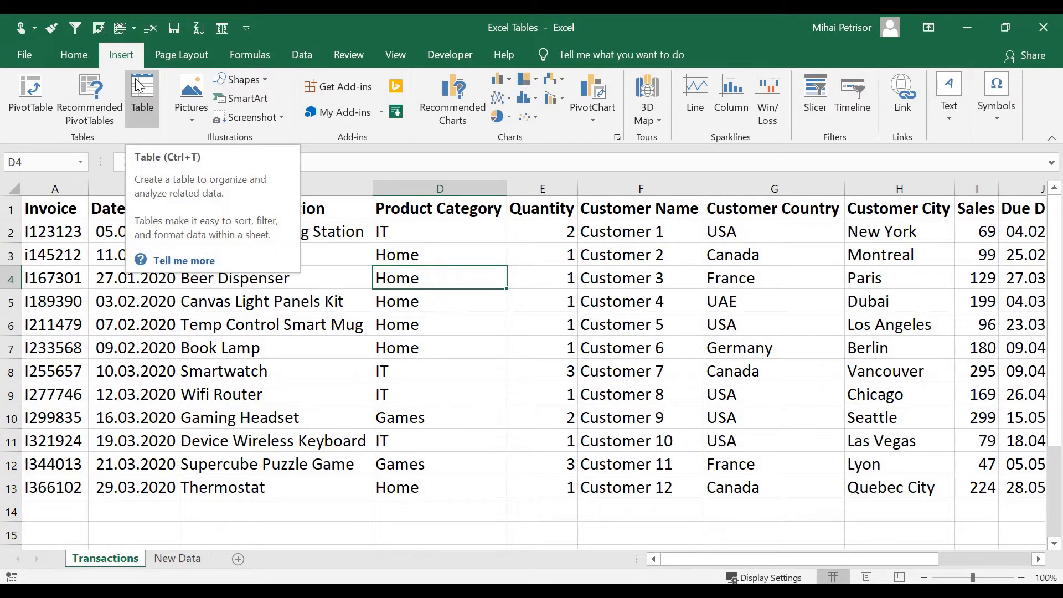
{"action": "left_click", "coordinate": [143, 94]}
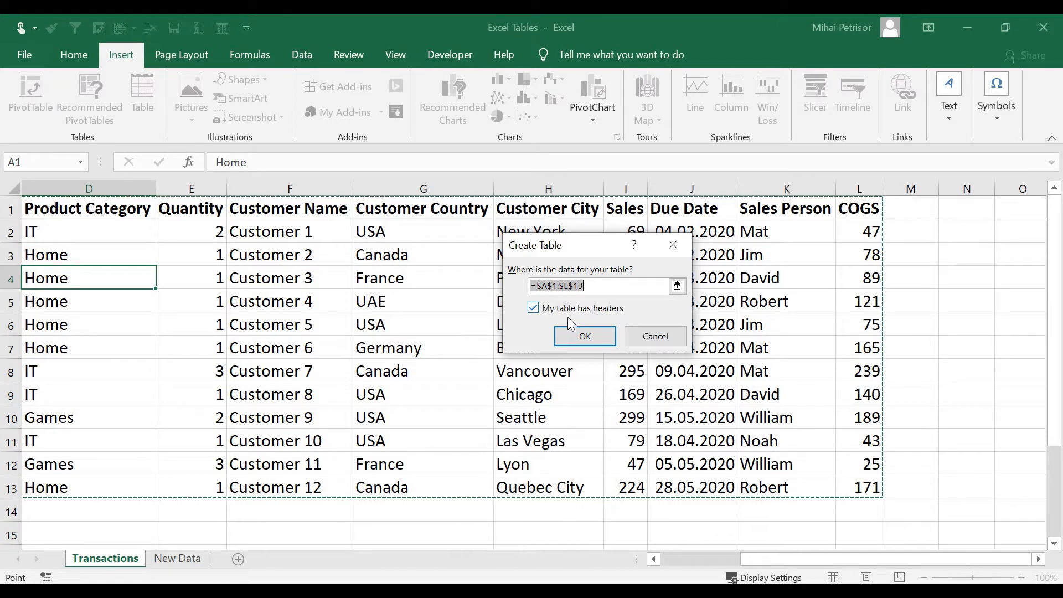
{"action": "left_click", "coordinate": [536, 310]}
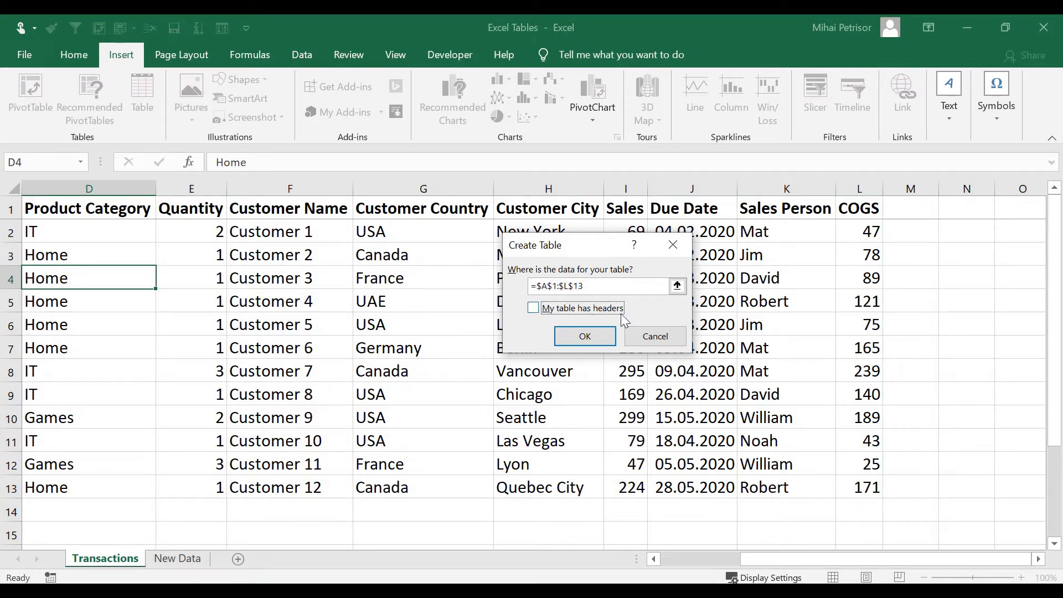
{"action": "left_click", "coordinate": [535, 309]}
{"action": "left_click", "coordinate": [585, 338]}
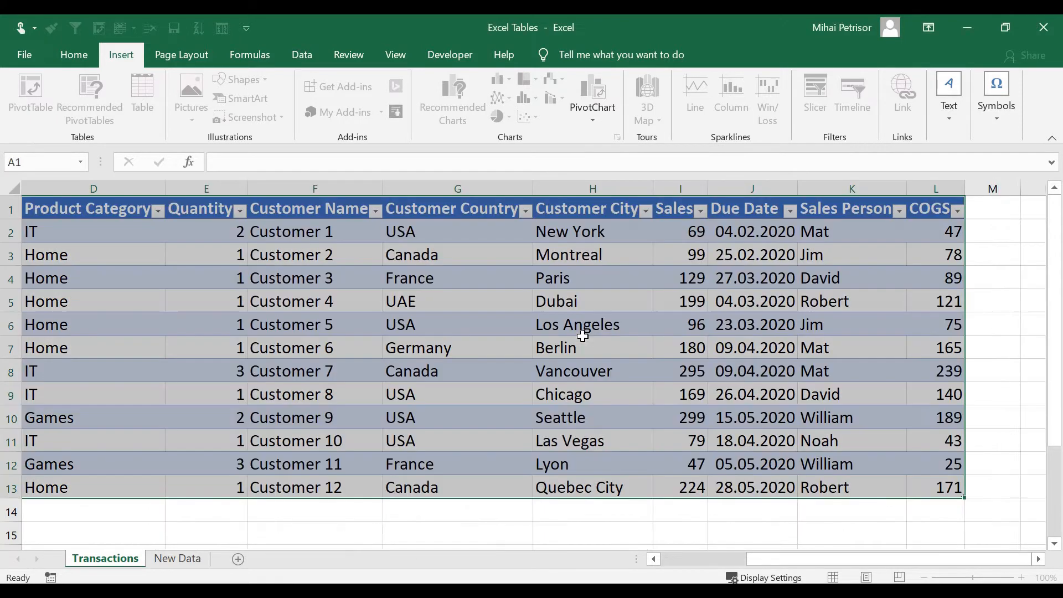
Step: Look over the new table's header row, banded rows and columns across the Transactions sheet
{"action": "left_click", "coordinate": [474, 316]}
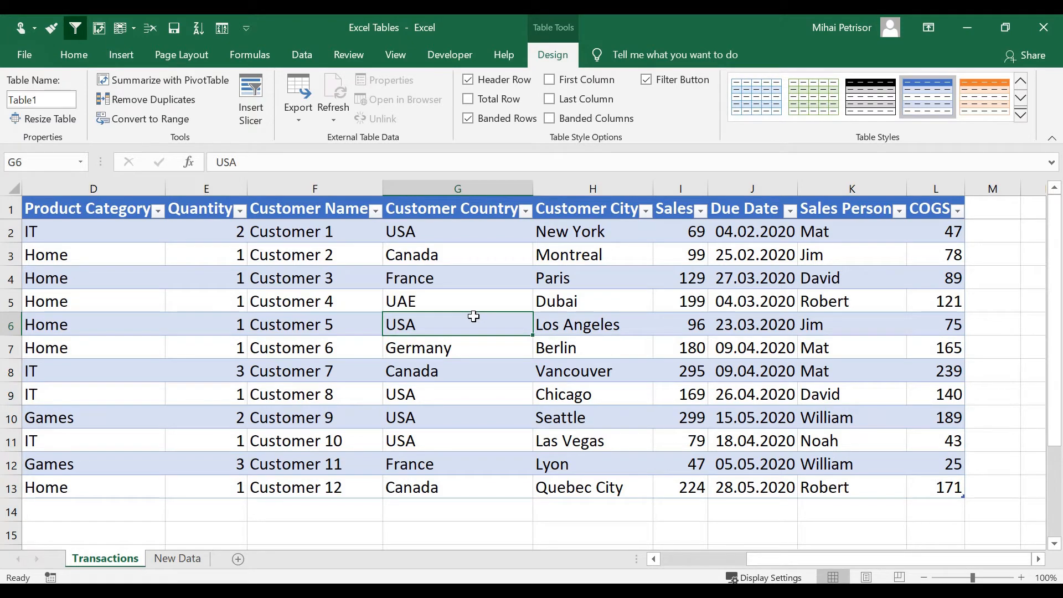
{"action": "left_click", "coordinate": [179, 236]}
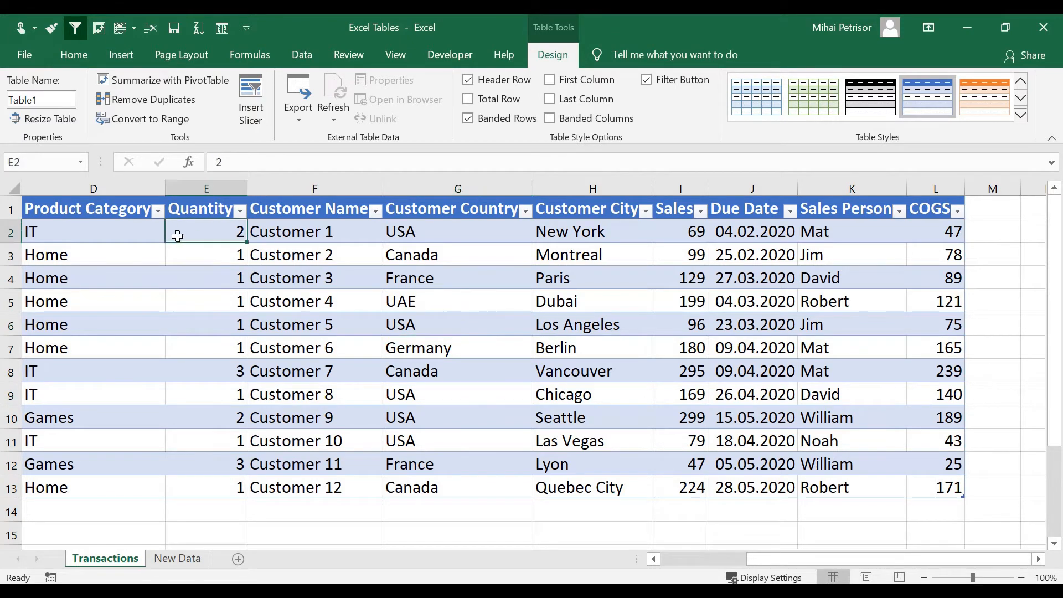
{"action": "left_click", "coordinate": [173, 256]}
{"action": "left_click", "coordinate": [163, 325]}
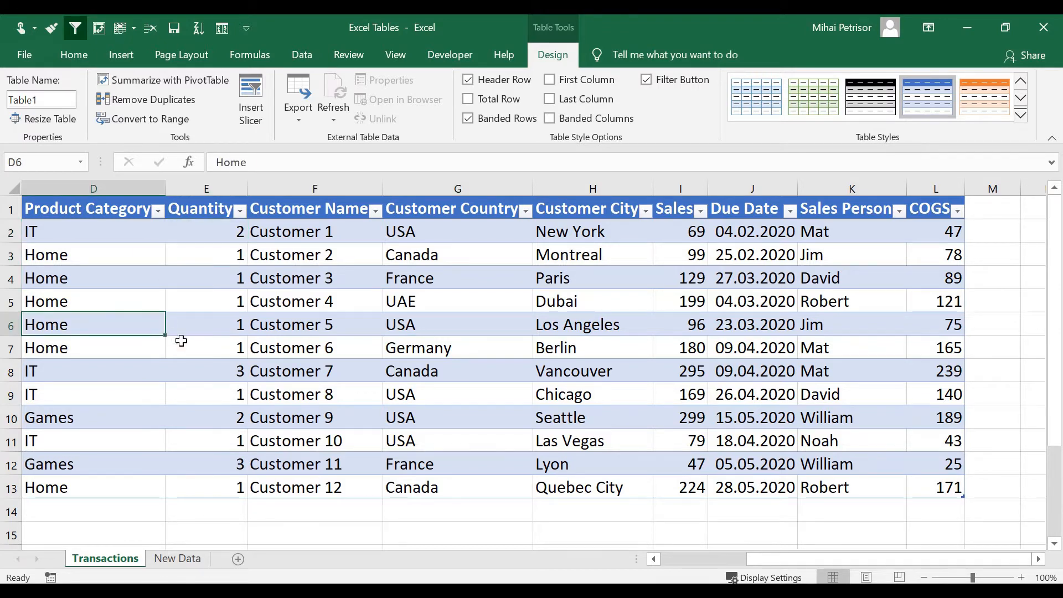
{"action": "left_click", "coordinate": [455, 409]}
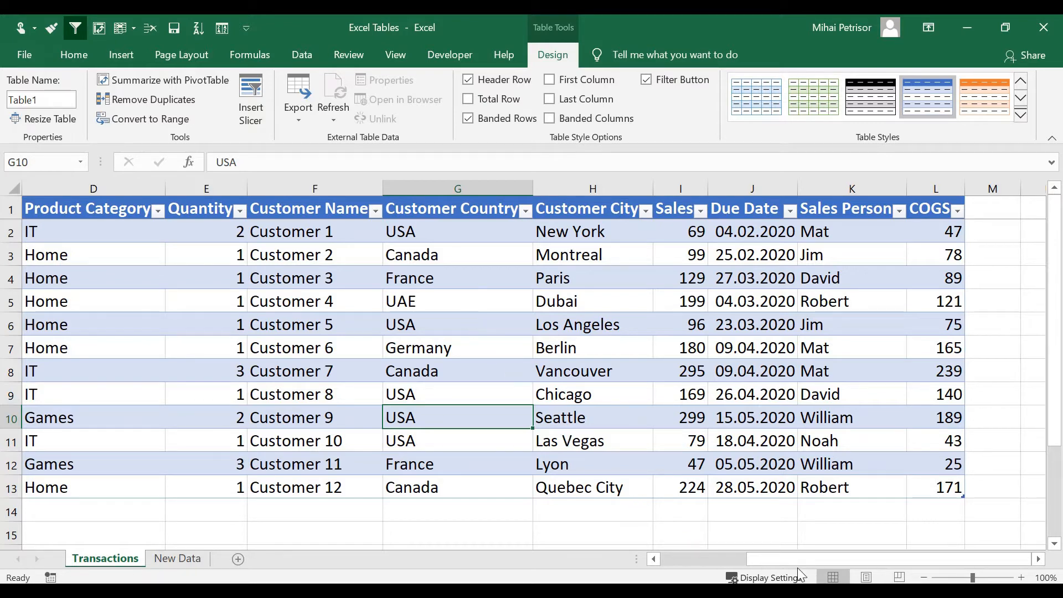
{"action": "left_click_drag", "start_coordinate": [789, 558], "coordinate": [675, 558]}
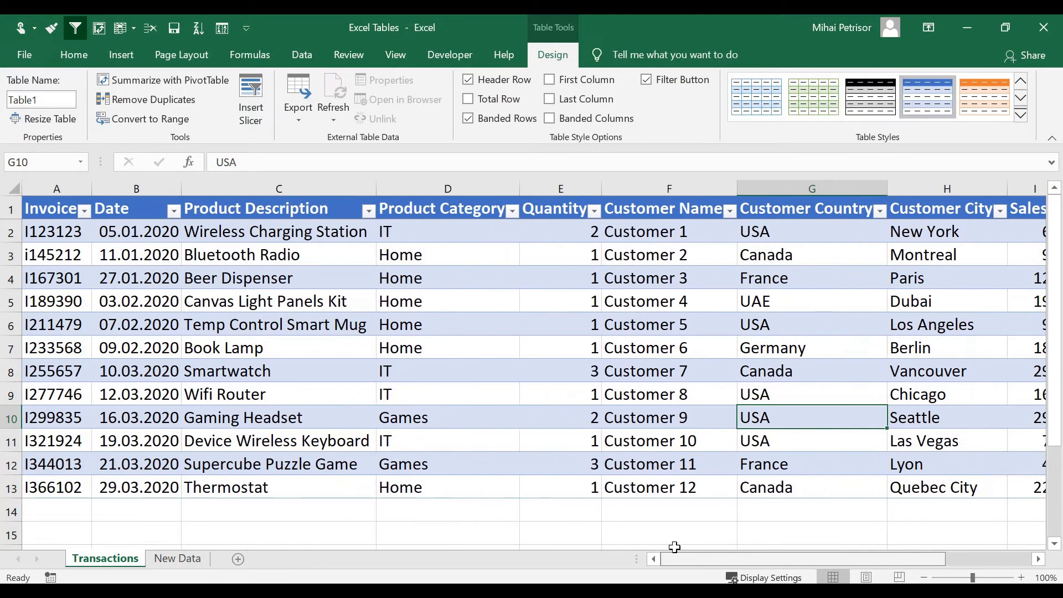
{"action": "left_click", "coordinate": [357, 302]}
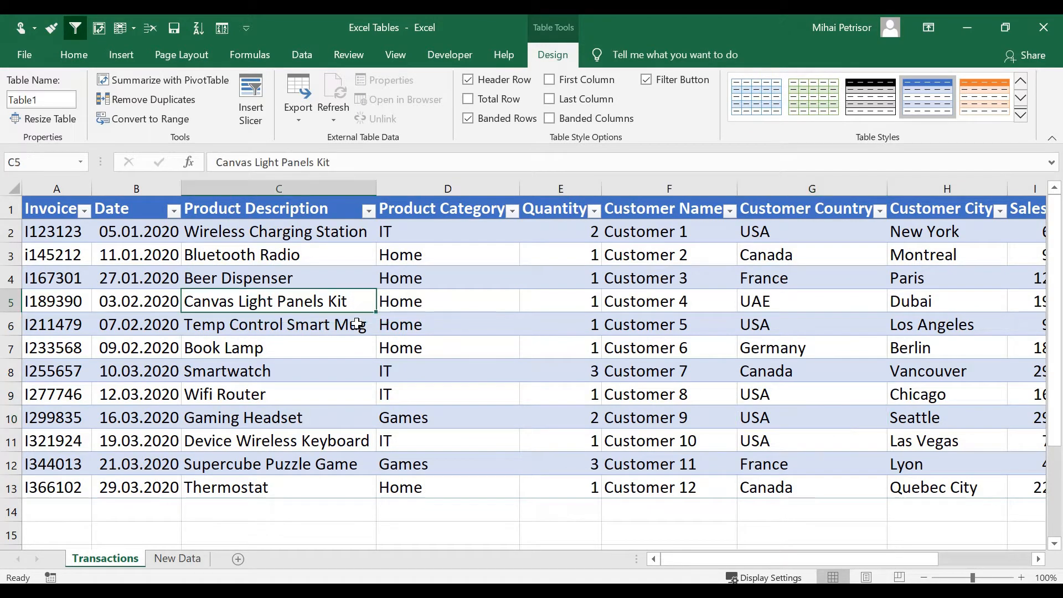
{"action": "left_click", "coordinate": [263, 276]}
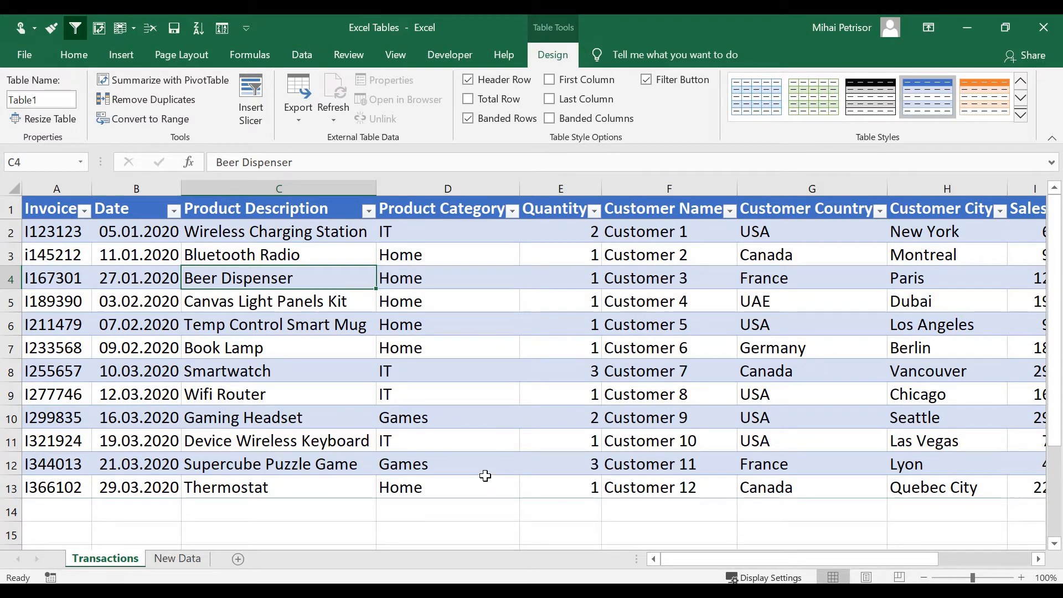
Step: Rename the transactions table to Sales
{"action": "left_click", "coordinate": [56, 233]}
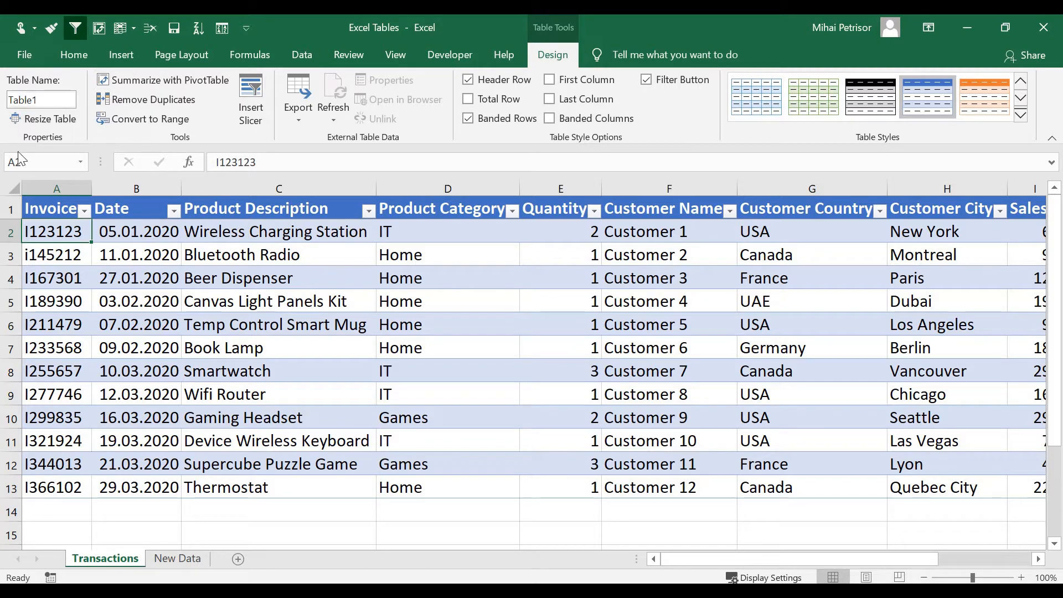
{"action": "left_click", "coordinate": [56, 99]}
{"action": "type", "text": "Sales"}
{"action": "left_click", "coordinate": [266, 304]}
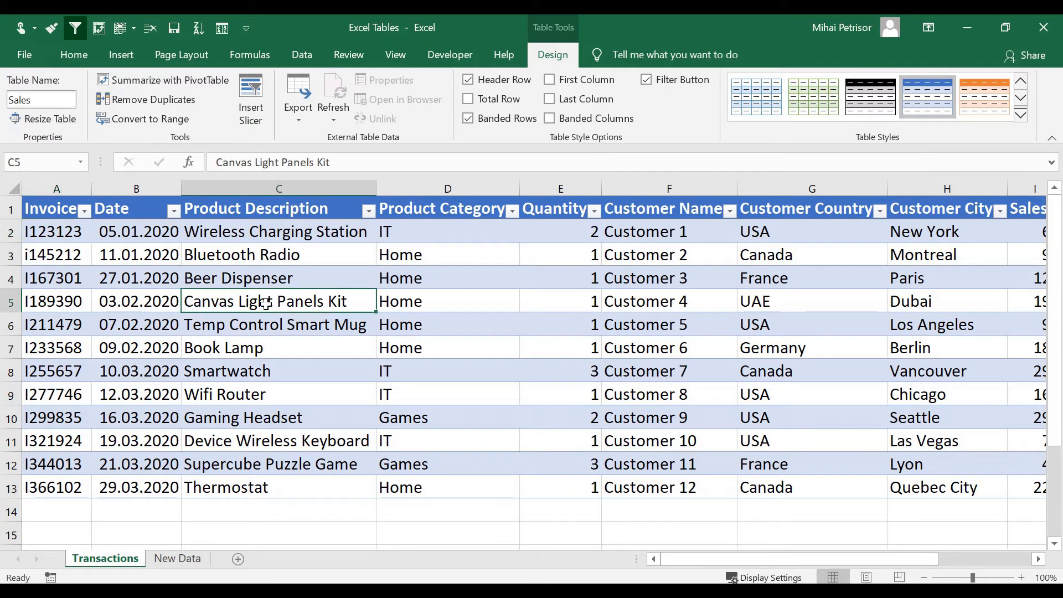
{"action": "left_click", "coordinate": [441, 286]}
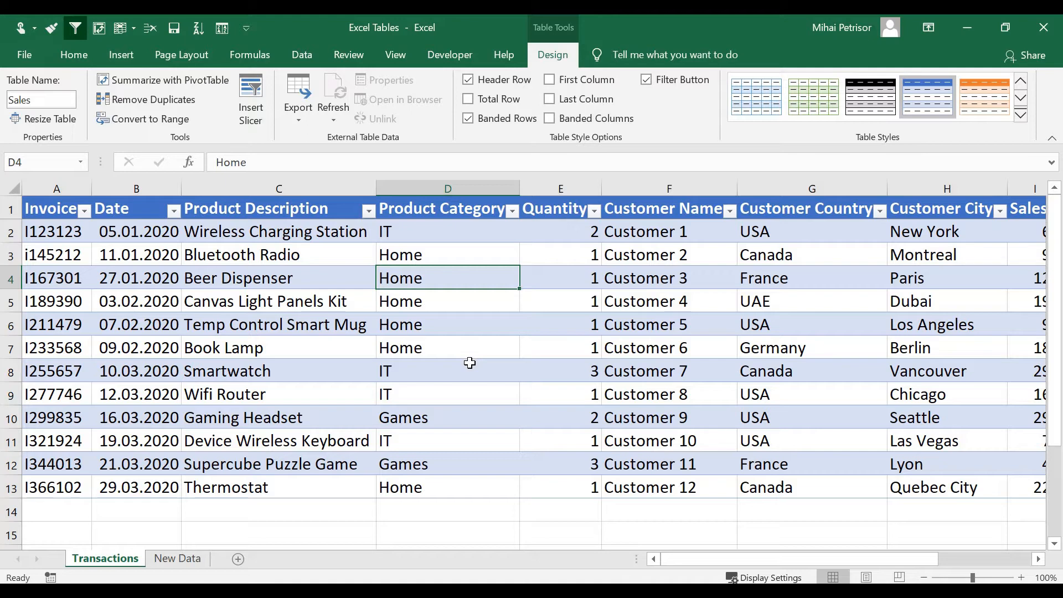
{"action": "left_click", "coordinate": [34, 102]}
Step: Insert an empty column into the Sales table between Sales Person and COGS
{"action": "left_click_drag", "start_coordinate": [743, 559], "coordinate": [886, 559]}
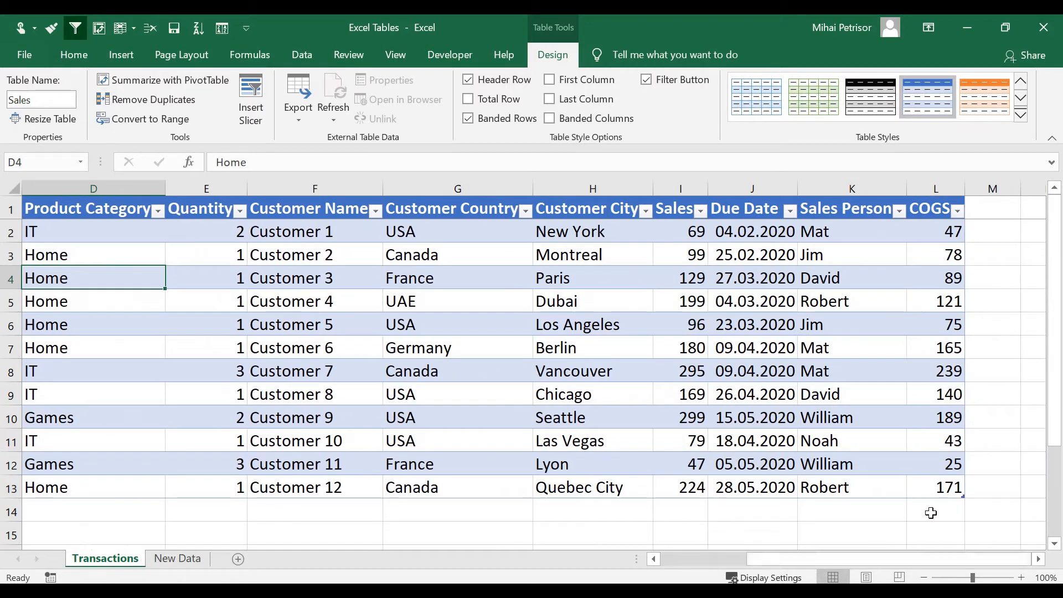
{"action": "left_click", "coordinate": [916, 242]}
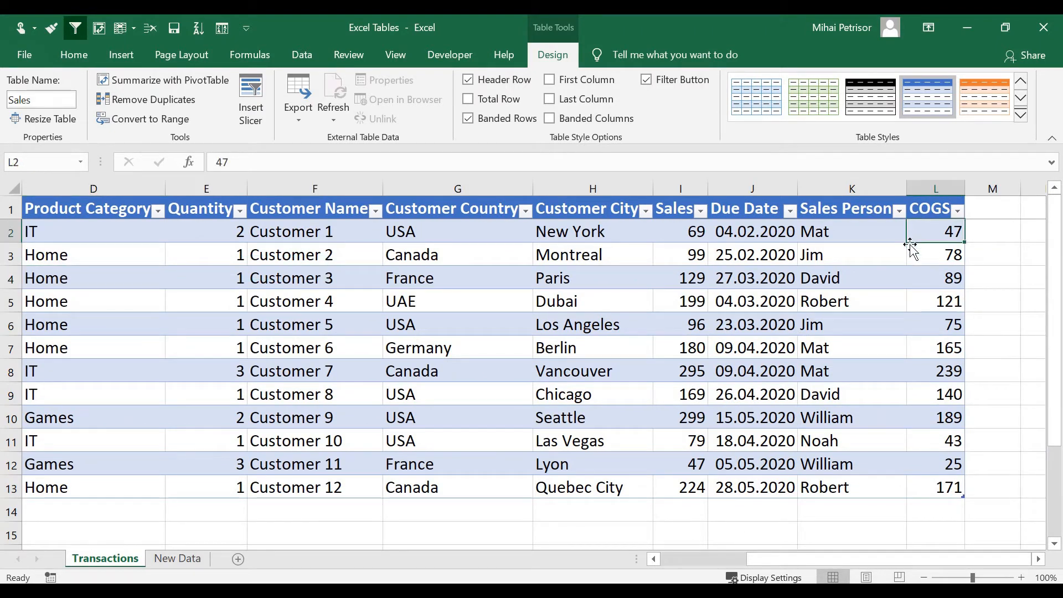
{"action": "left_click", "coordinate": [1039, 559]}
{"action": "right_click", "coordinate": [804, 191]}
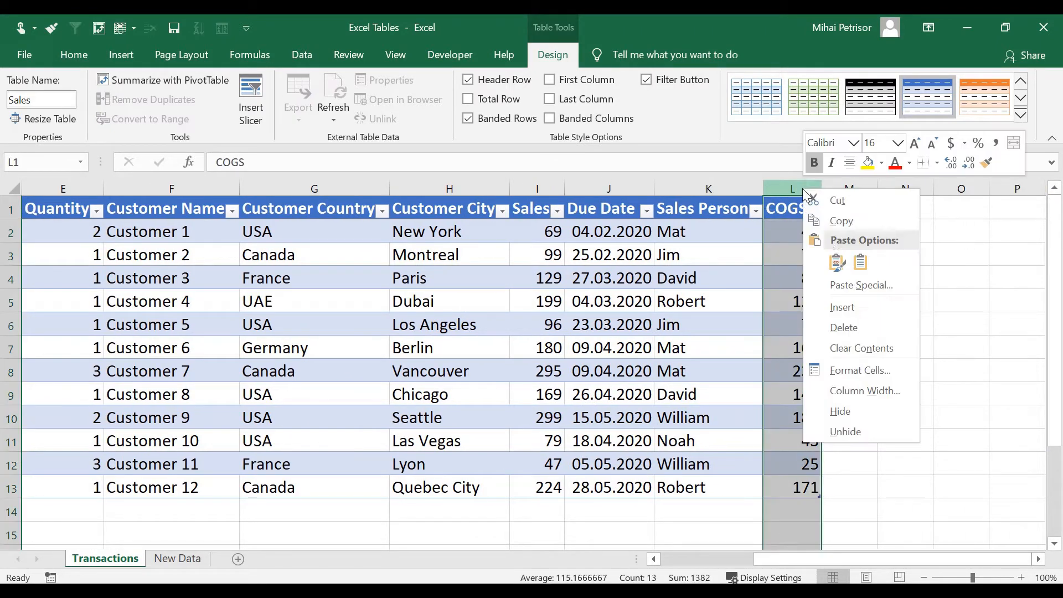
{"action": "left_click", "coordinate": [844, 308]}
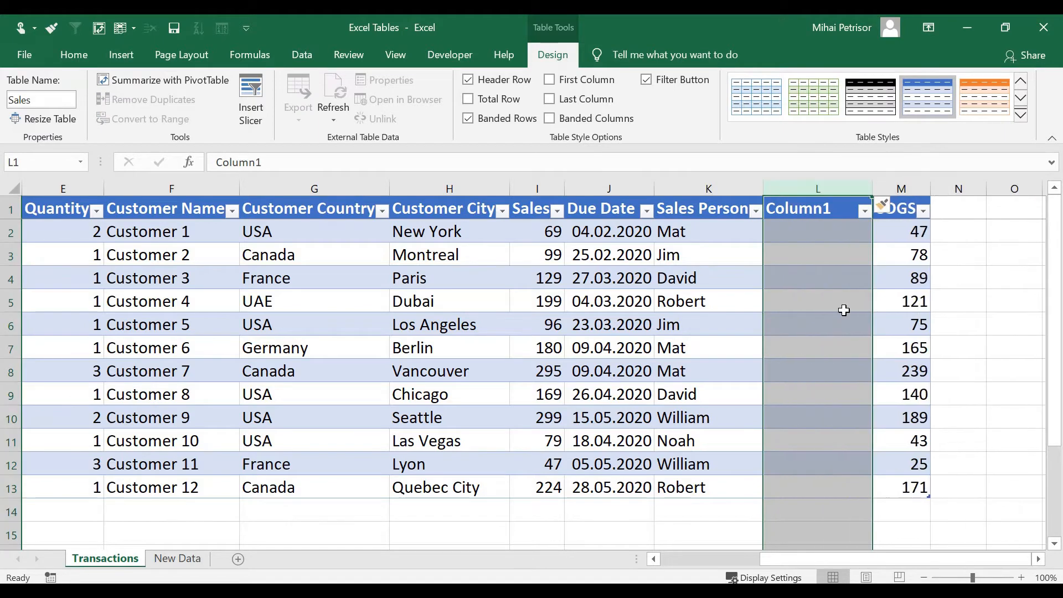
{"action": "left_click", "coordinate": [844, 310]}
{"action": "left_click", "coordinate": [839, 211]}
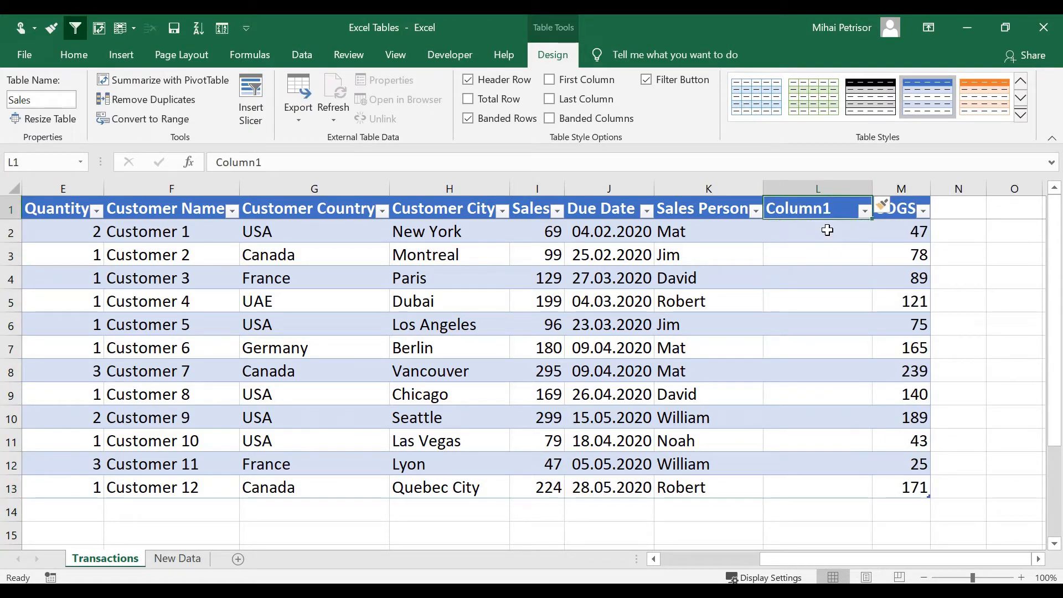
Step: Fill the new column with the first three letters of each sales person using =LEFT([@[Sales Person]];3) in L2
{"action": "left_click", "coordinate": [797, 236]}
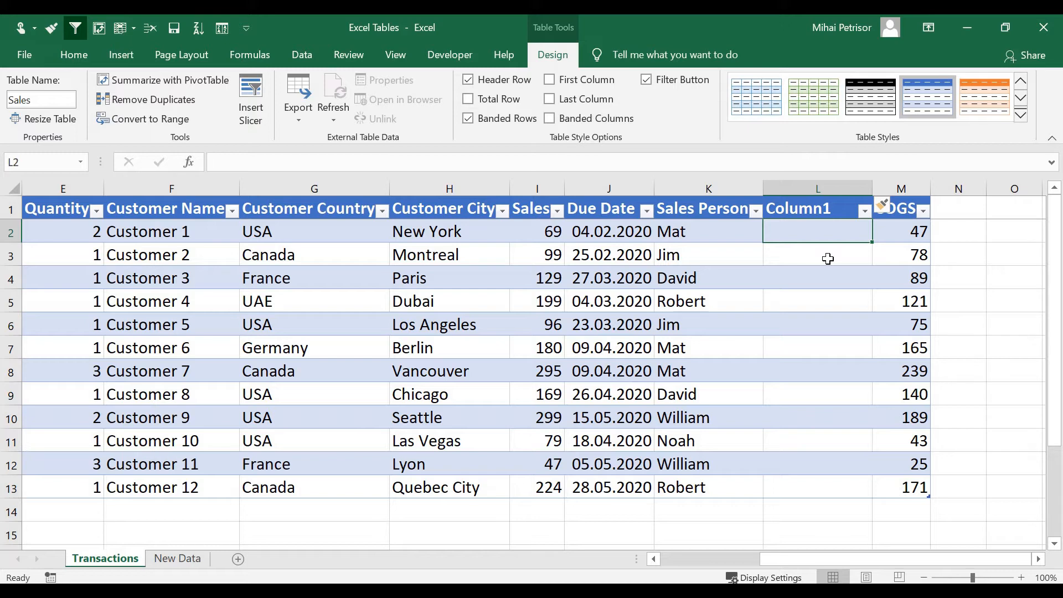
{"action": "type", "text": "="}
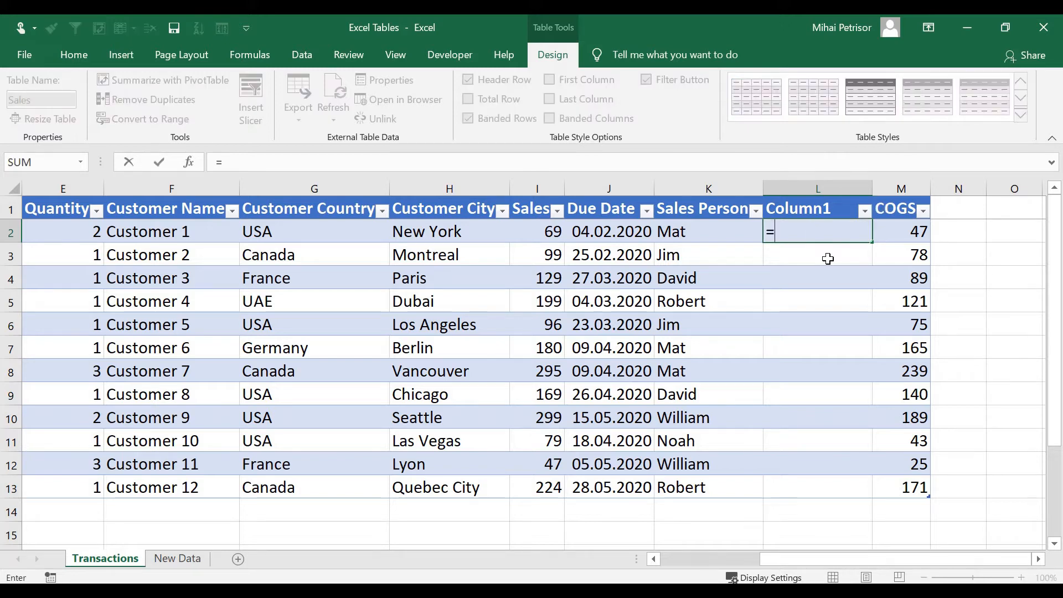
{"action": "type", "text": "left"}
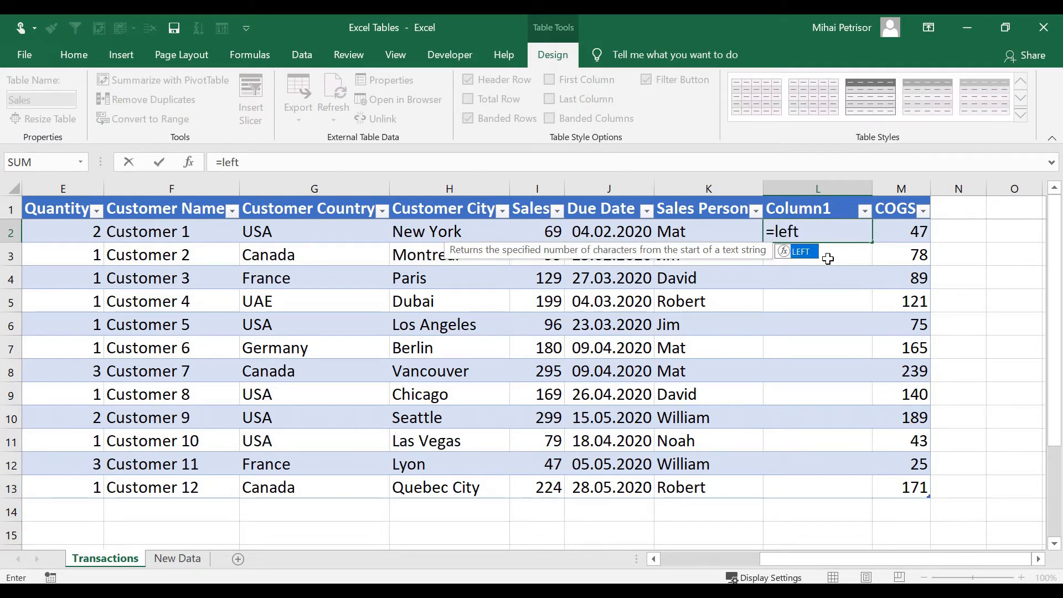
{"action": "key", "text": "Tab"}
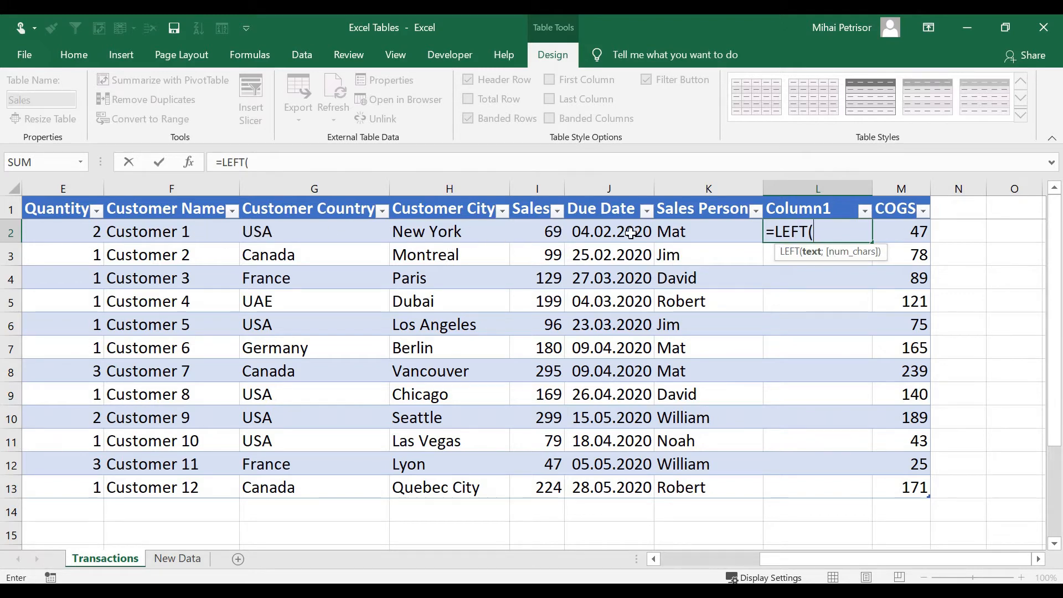
{"action": "left_click", "coordinate": [715, 233]}
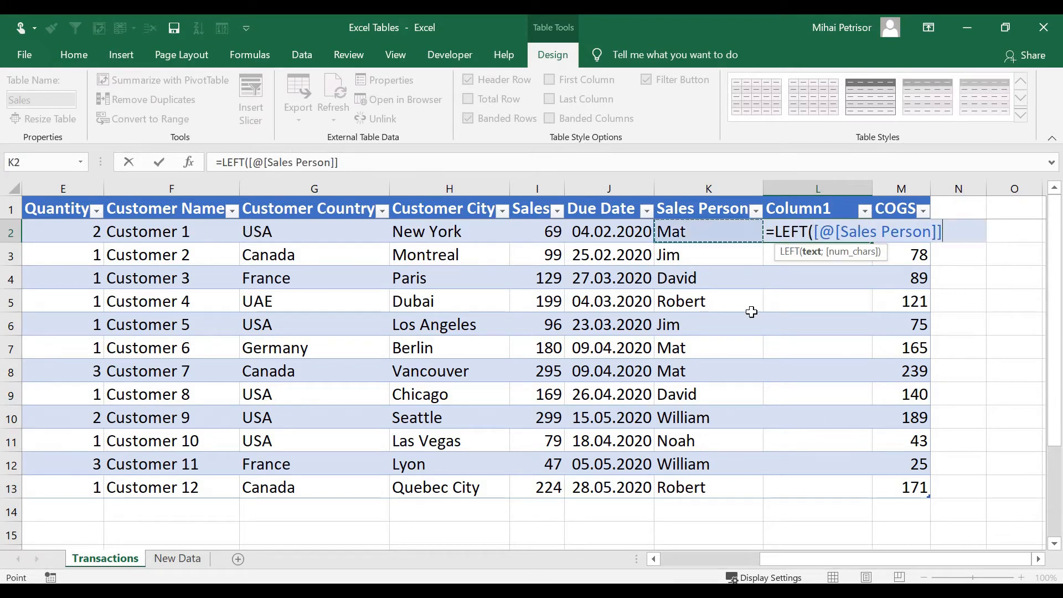
{"action": "type", "text": ";3;)"}
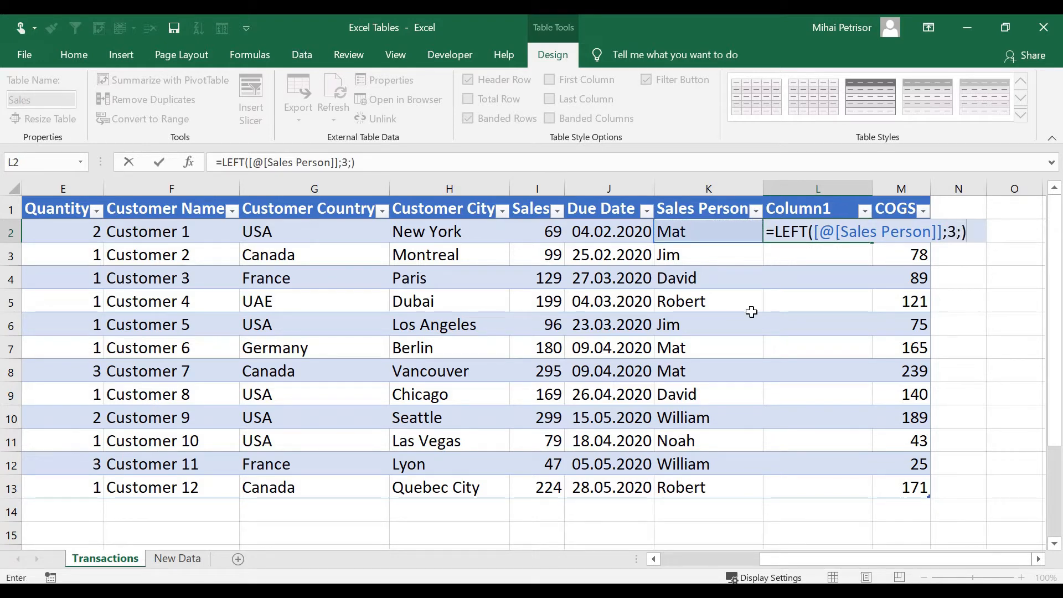
{"action": "key", "text": "Return"}
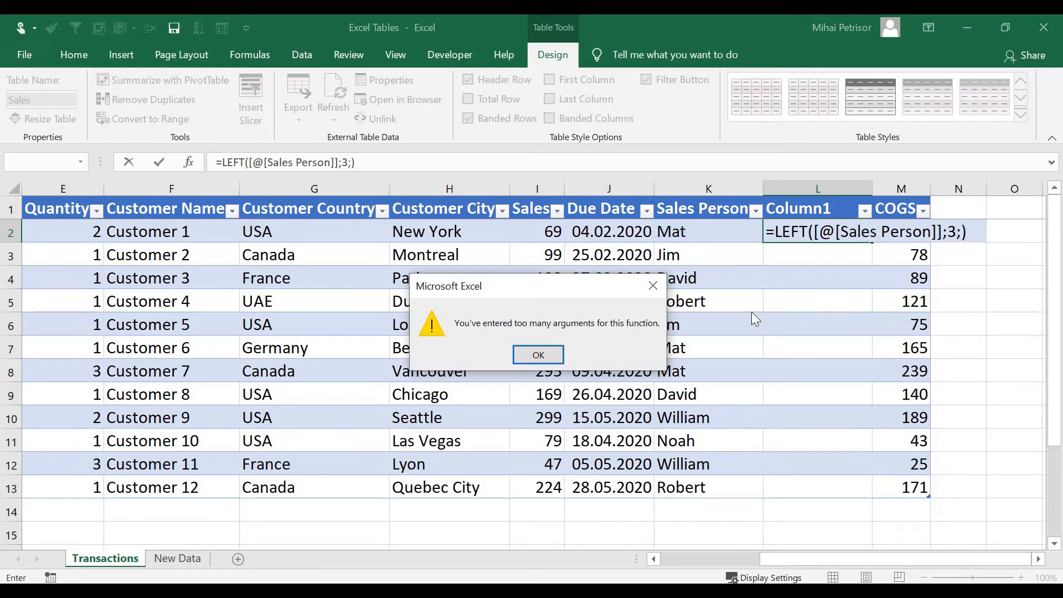
{"action": "key", "text": "Return"}
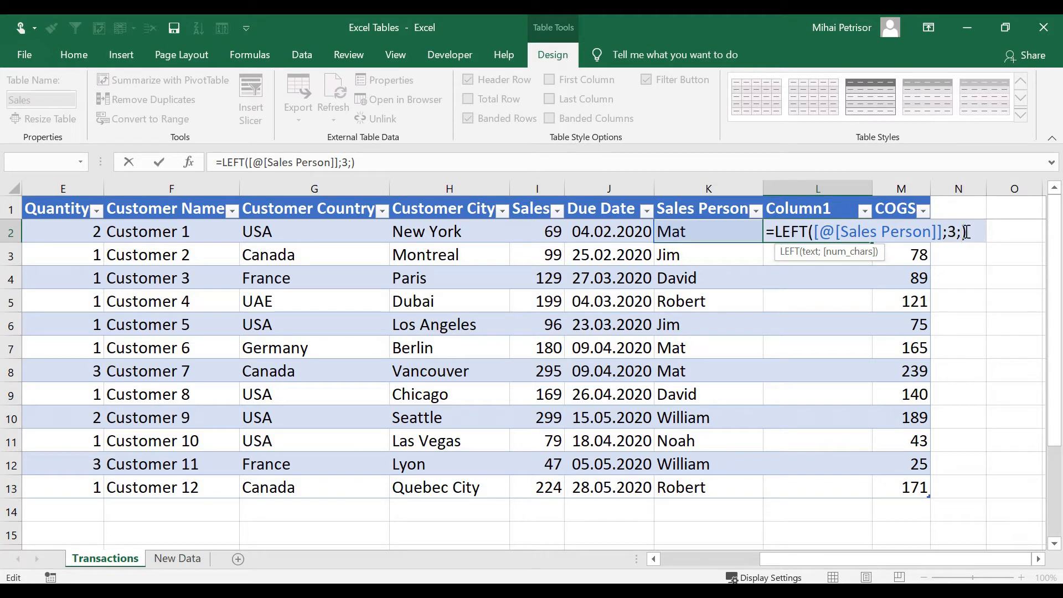
{"action": "key", "text": "BackSpace"}
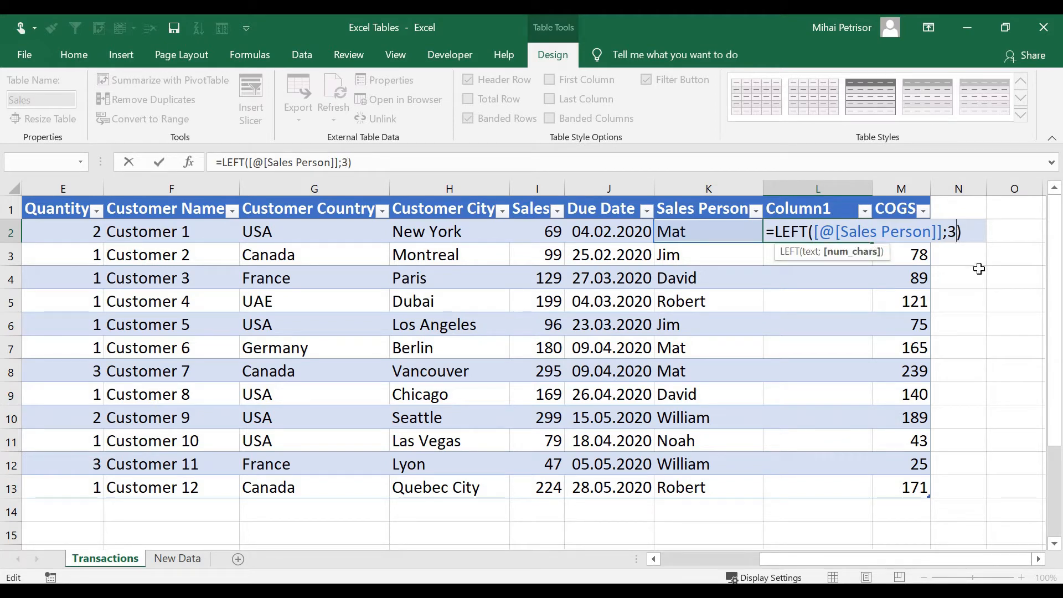
{"action": "key", "text": "Return"}
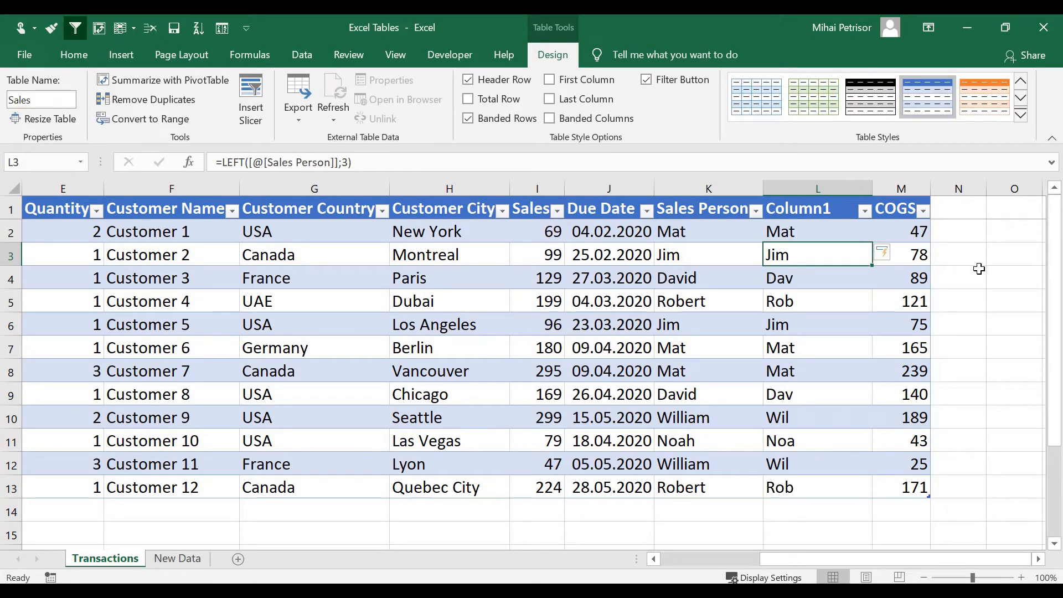
Step: Check the LEFT formula in the cells down the new column from L2 to L9
{"action": "left_click", "coordinate": [815, 233]}
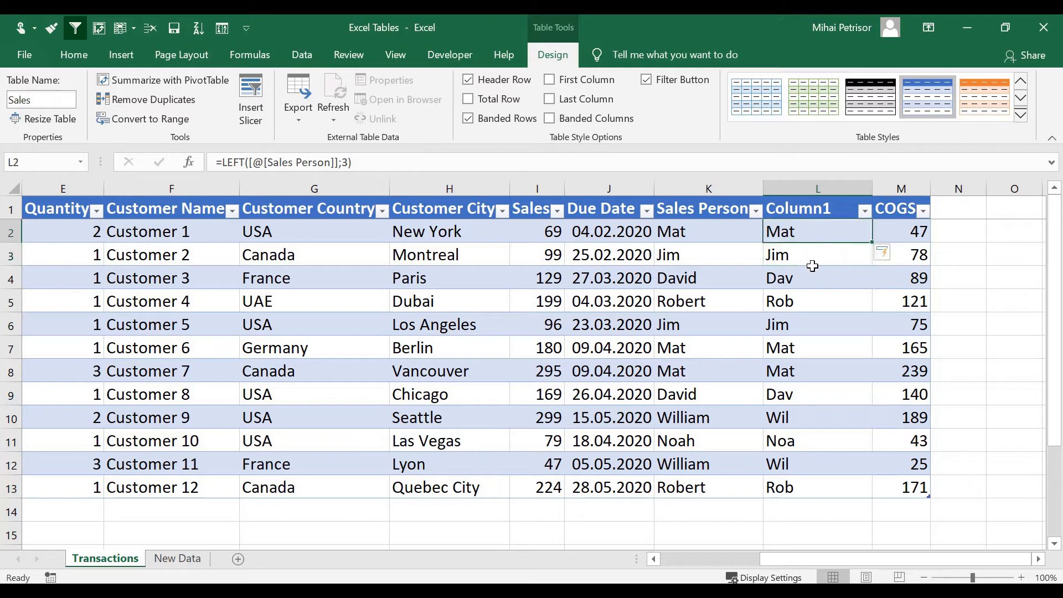
{"action": "left_click", "coordinate": [812, 255]}
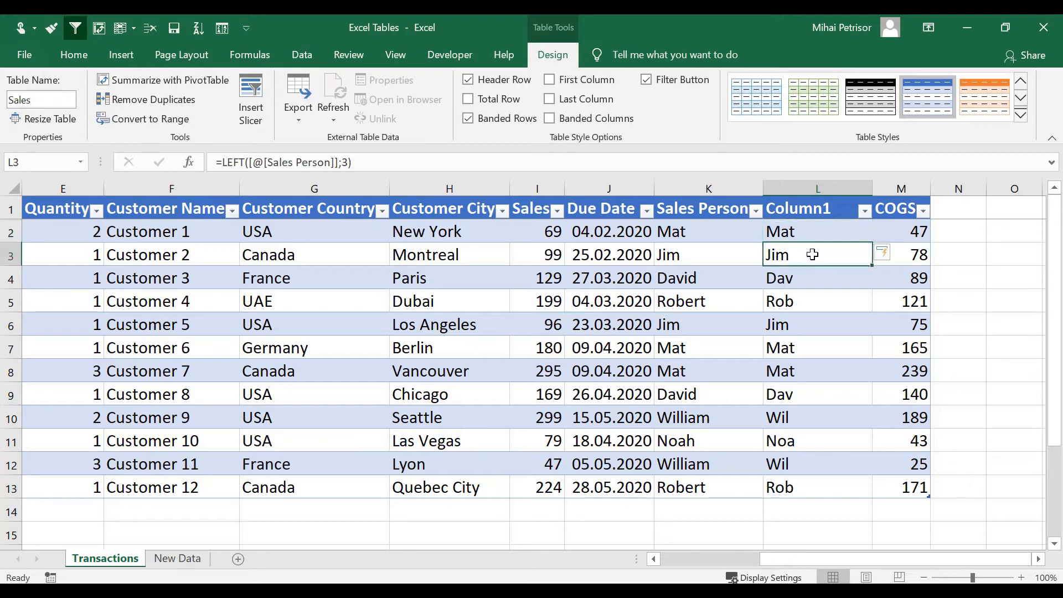
{"action": "key", "text": "Down"}
{"action": "key", "text": "Down"}
{"action": "key", "text": "Down"}
{"action": "key", "text": "Down"}
{"action": "key", "text": "Down"}
{"action": "key", "text": "Down"}
{"action": "key", "text": "Down"}
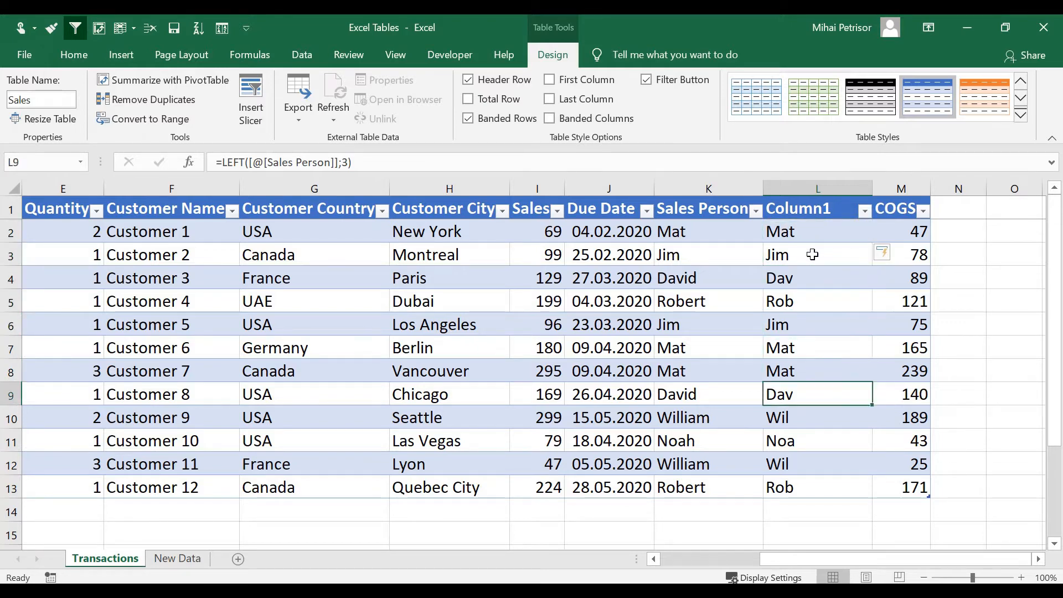
Step: Check the LEFT formula in the remaining cells of the new column down to L13 and back up to L2
{"action": "key", "text": "Down"}
{"action": "key", "text": "Down"}
{"action": "key", "text": "Down"}
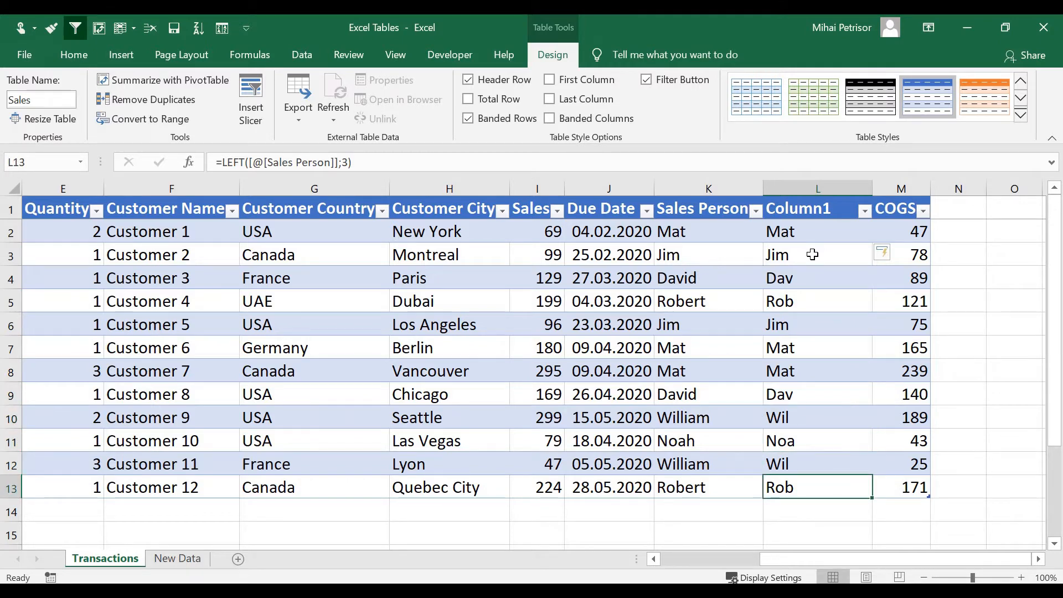
{"action": "key", "text": "Up"}
{"action": "key", "text": "Up"}
{"action": "key", "text": "Up"}
{"action": "key", "text": "Up"}
{"action": "key", "text": "Up"}
{"action": "key", "text": "Up"}
{"action": "key", "text": "Up"}
{"action": "key", "text": "Up"}
{"action": "key", "text": "Up"}
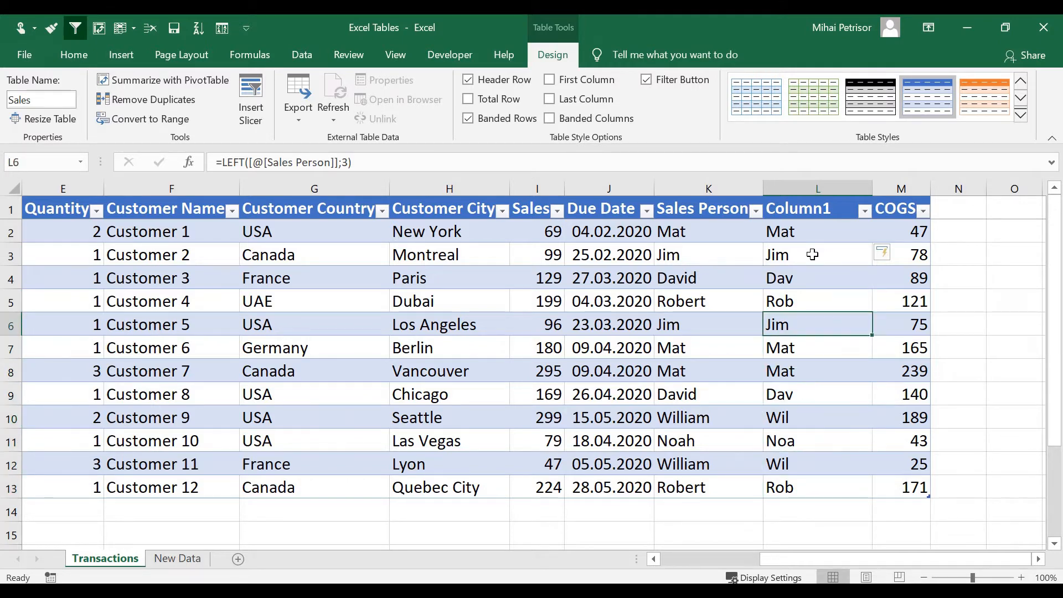
{"action": "key", "text": "Up"}
{"action": "key", "text": "Up"}
{"action": "key", "text": "Up"}
{"action": "key", "text": "Down"}
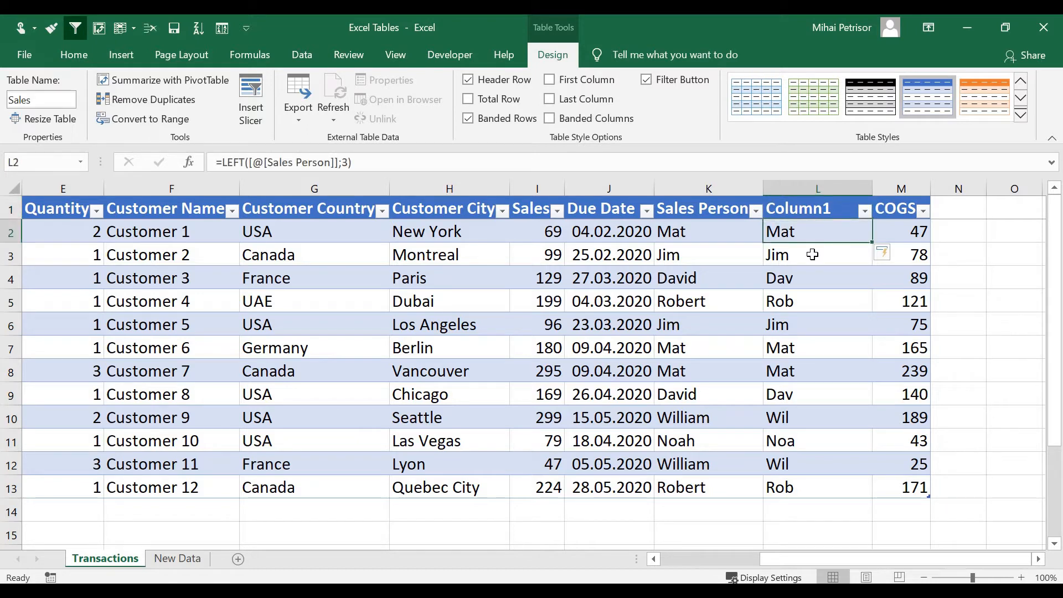
Step: Delete the added Column1 between Sales Person and COGS from the Sales table
{"action": "right_click", "coordinate": [835, 189]}
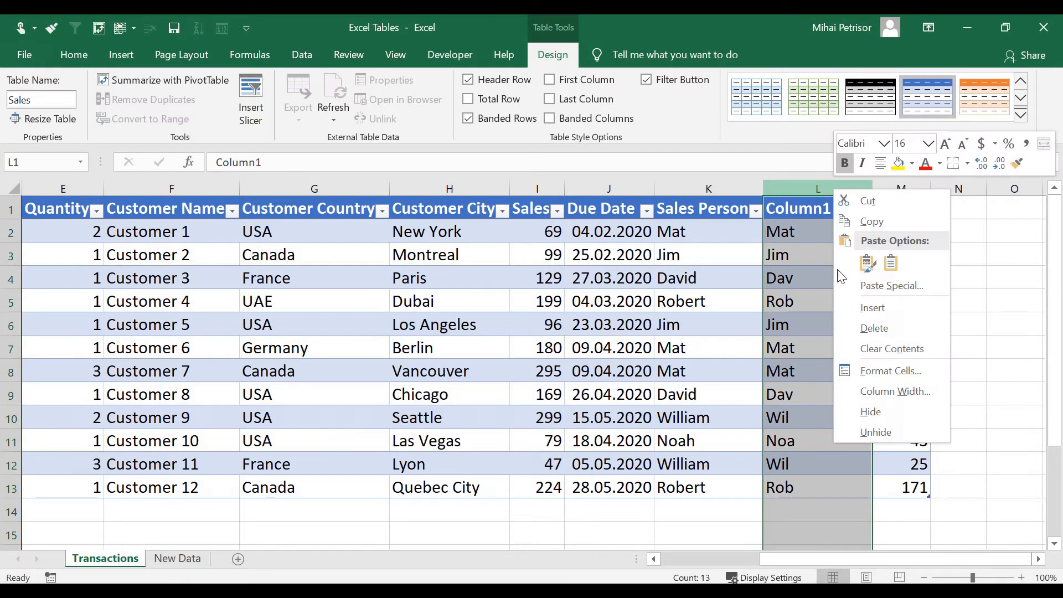
{"action": "left_click", "coordinate": [861, 327]}
{"action": "left_click", "coordinate": [640, 343]}
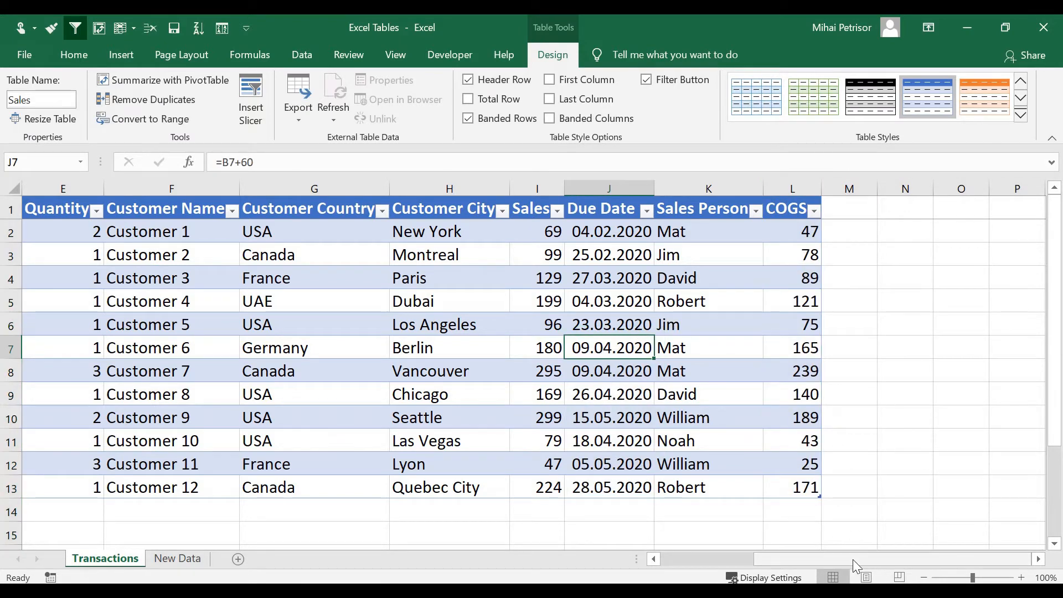
Step: Copy the records in A2:L5 of the New Data sheet and paste them directly below the Sales table at A14 on the Transactions sheet
{"action": "left_click_drag", "start_coordinate": [853, 559], "coordinate": [713, 548]}
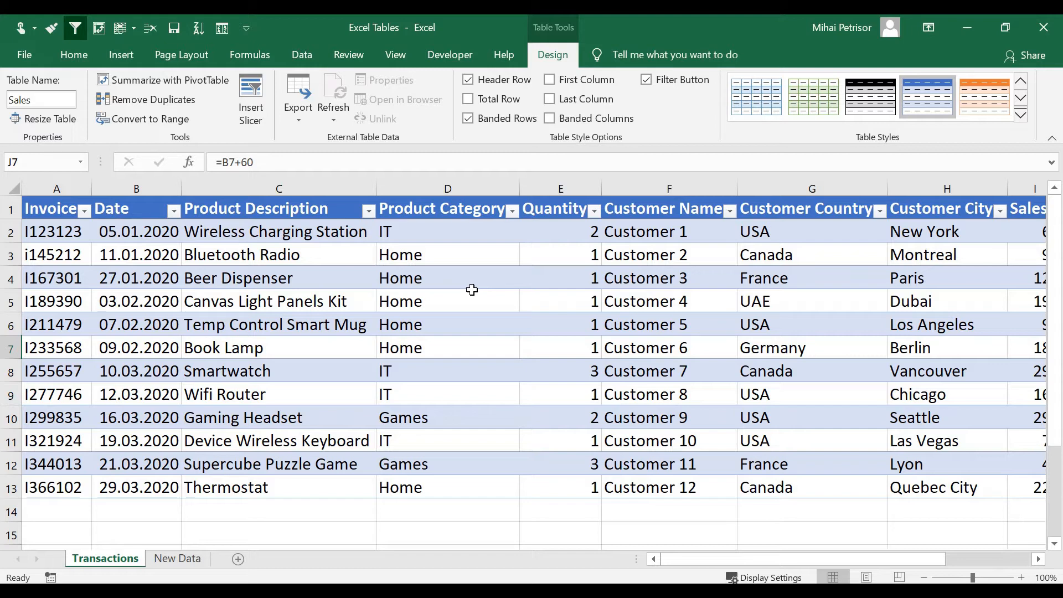
{"action": "left_click", "coordinate": [177, 559]}
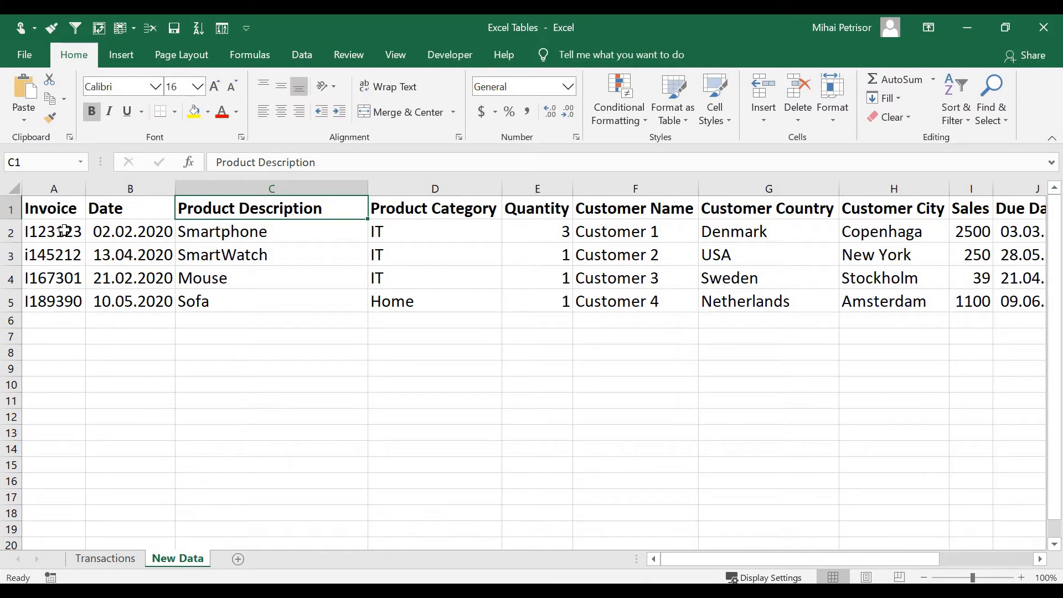
{"action": "left_click_drag", "start_coordinate": [65, 230], "coordinate": [843, 301]}
{"action": "key", "text": "ctrl+c"}
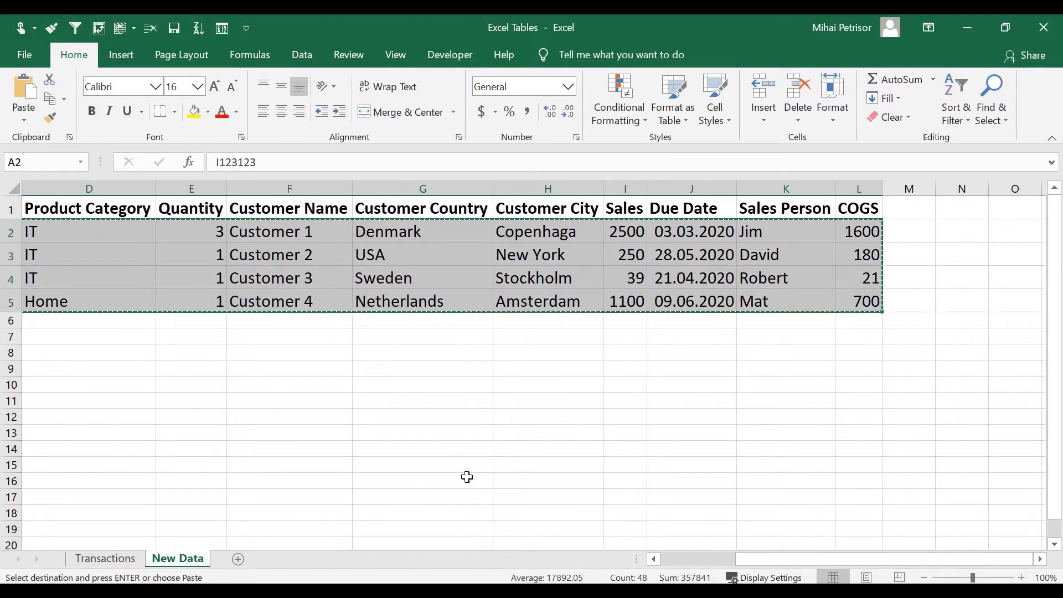
{"action": "left_click", "coordinate": [133, 559]}
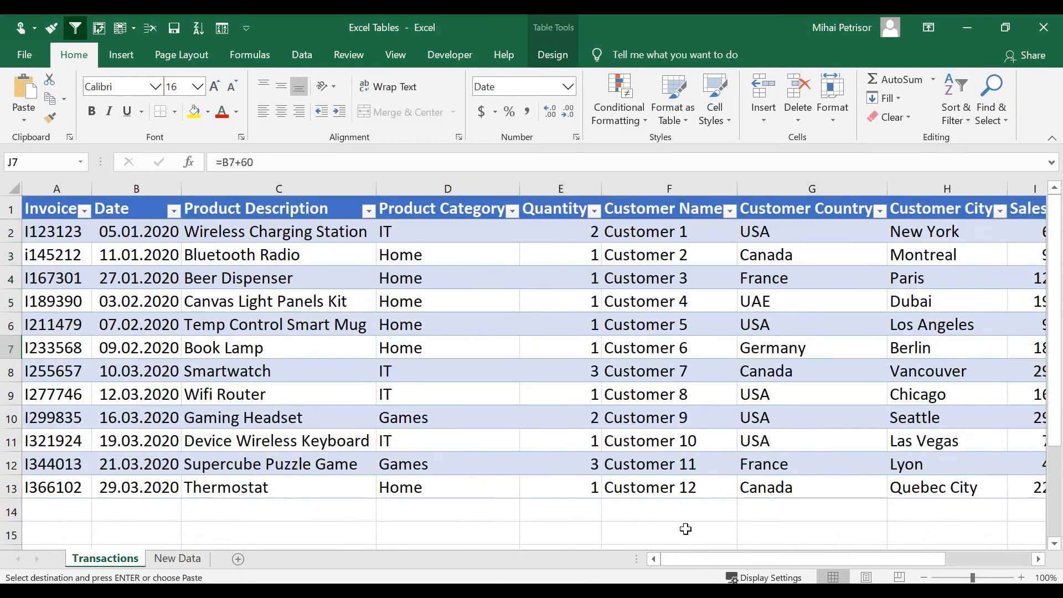
{"action": "scroll", "coordinate": [83, 368], "scroll_direction": "down", "scroll_amount": 2}
{"action": "left_click", "coordinate": [63, 369]}
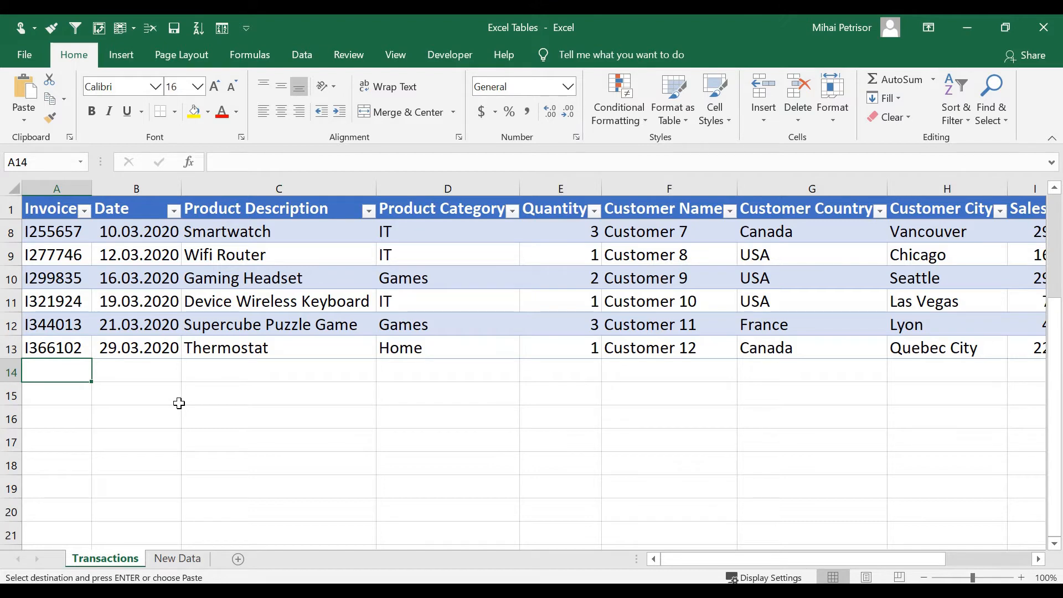
{"action": "key", "text": "ctrl+v"}
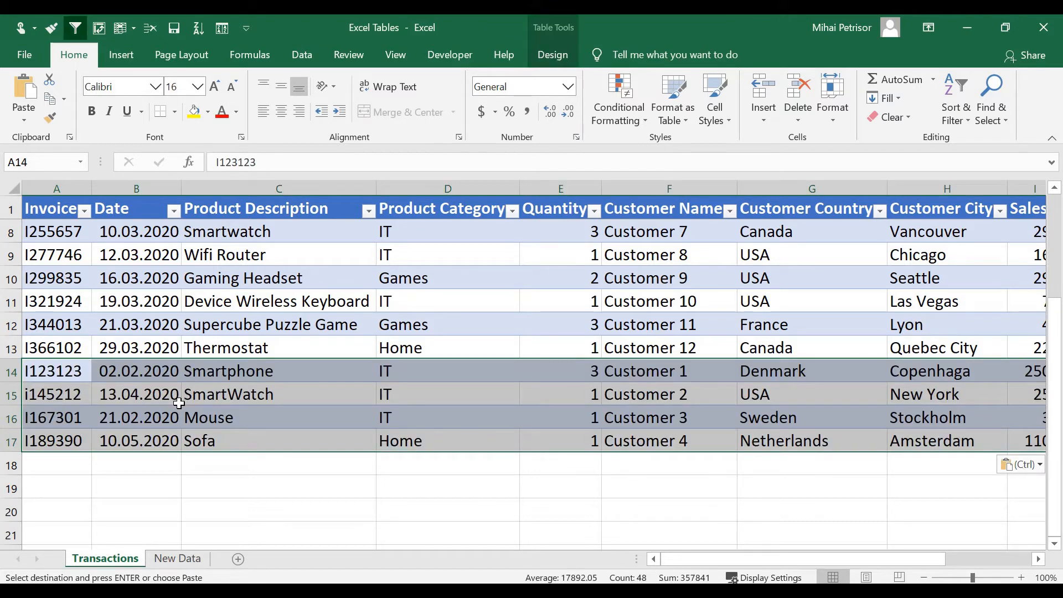
Step: Examine the pasted rows 14 to 17 and their table formatting across all columns of the Sales table
{"action": "left_click", "coordinate": [319, 350]}
{"action": "left_click", "coordinate": [541, 391]}
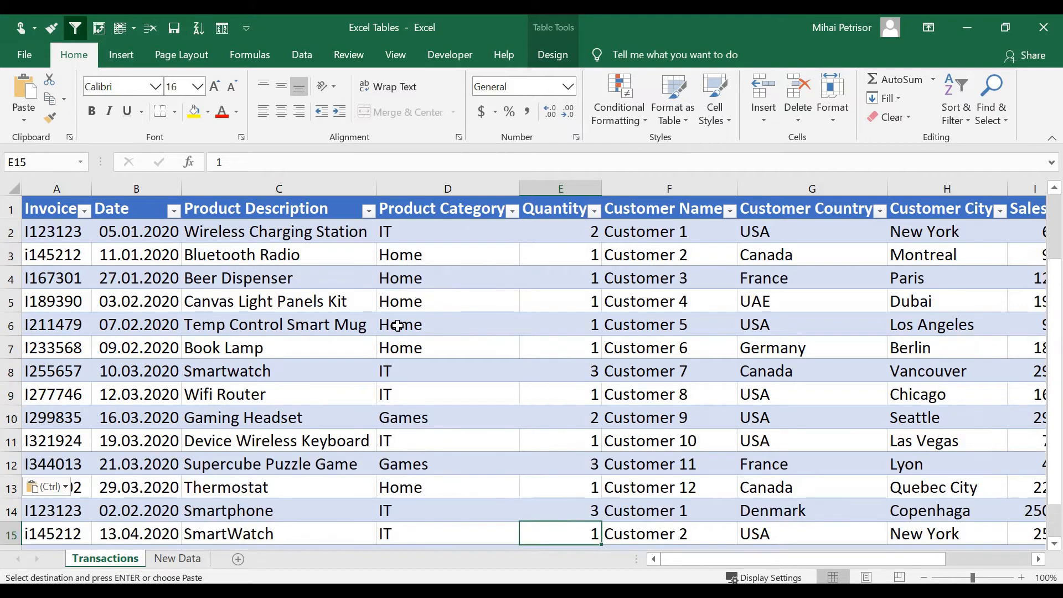
{"action": "scroll", "coordinate": [397, 325], "scroll_direction": "up", "scroll_amount": 2}
{"action": "left_click", "coordinate": [398, 325]}
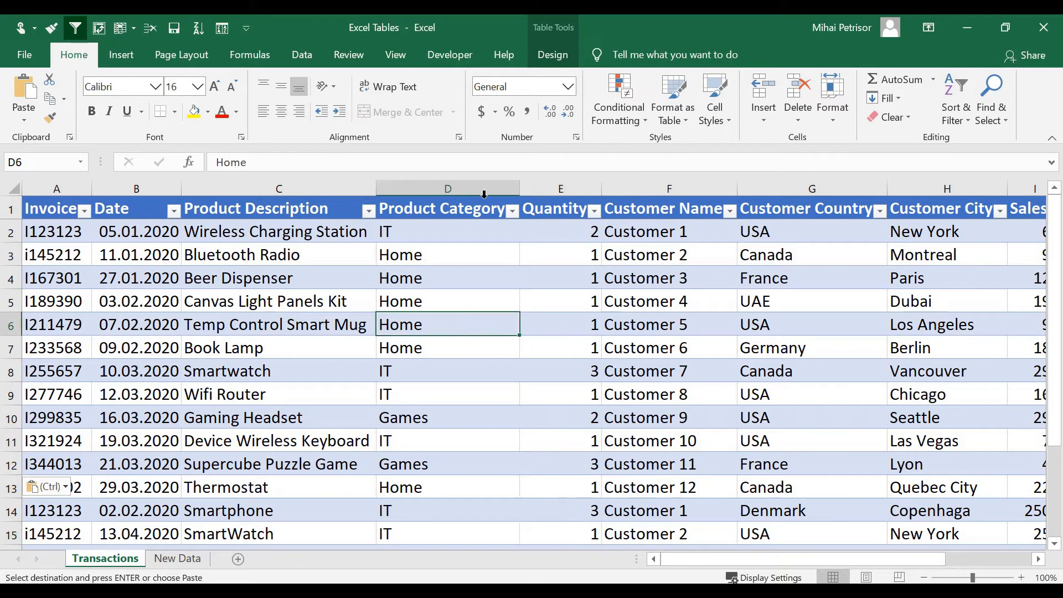
{"action": "left_click", "coordinate": [553, 55]}
{"action": "left_click", "coordinate": [357, 344]}
{"action": "scroll", "coordinate": [614, 347], "scroll_direction": "down", "scroll_amount": 5}
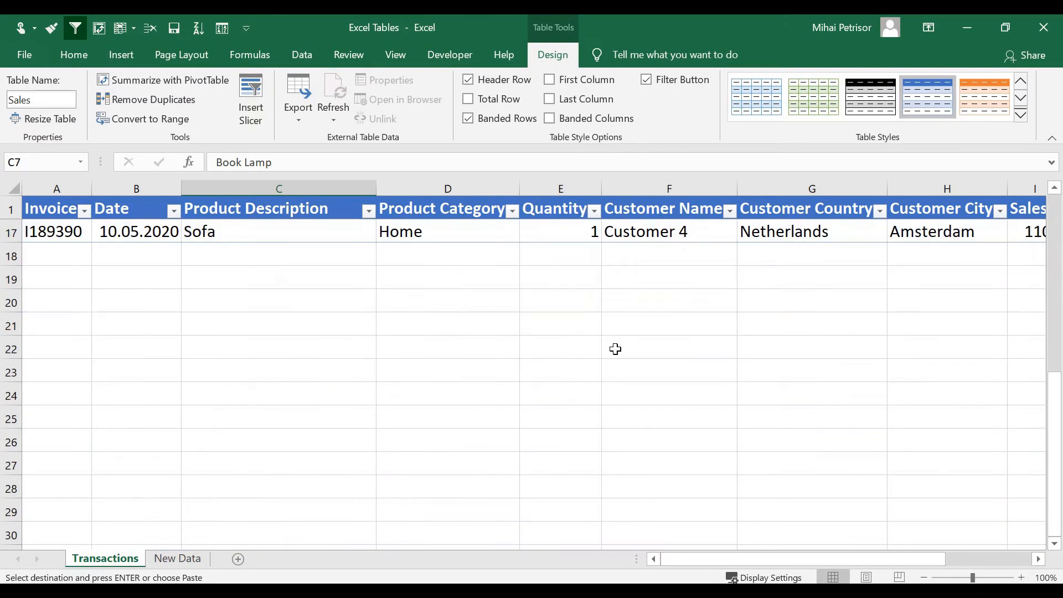
{"action": "scroll", "coordinate": [615, 347], "scroll_direction": "up", "scroll_amount": 2}
{"action": "scroll", "coordinate": [615, 348], "scroll_direction": "up", "scroll_amount": 3}
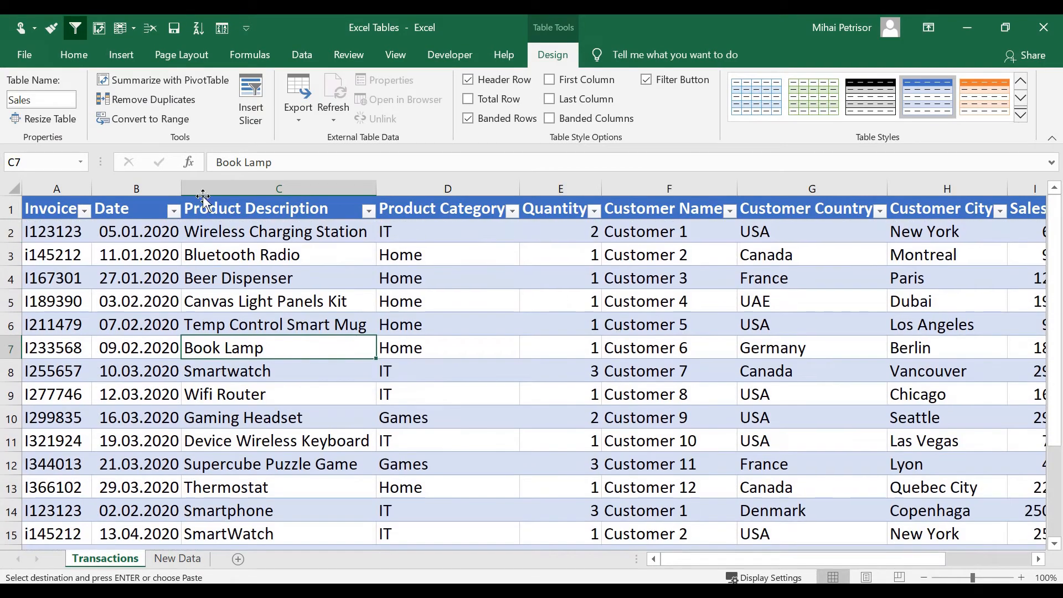
{"action": "scroll", "coordinate": [434, 306], "scroll_direction": "down", "scroll_amount": 4}
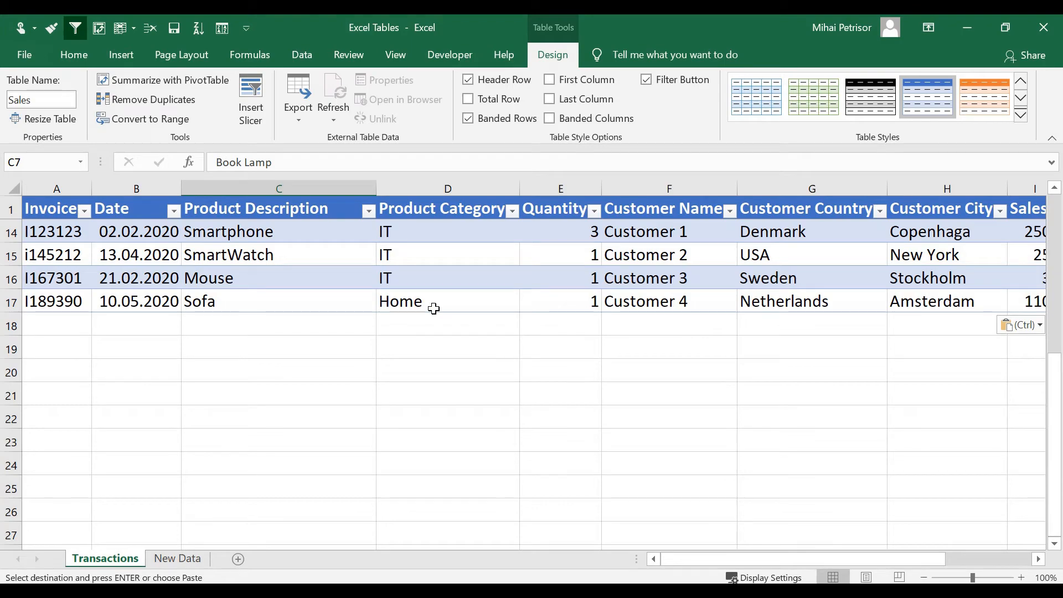
{"action": "scroll", "coordinate": [433, 332], "scroll_direction": "up", "scroll_amount": 4}
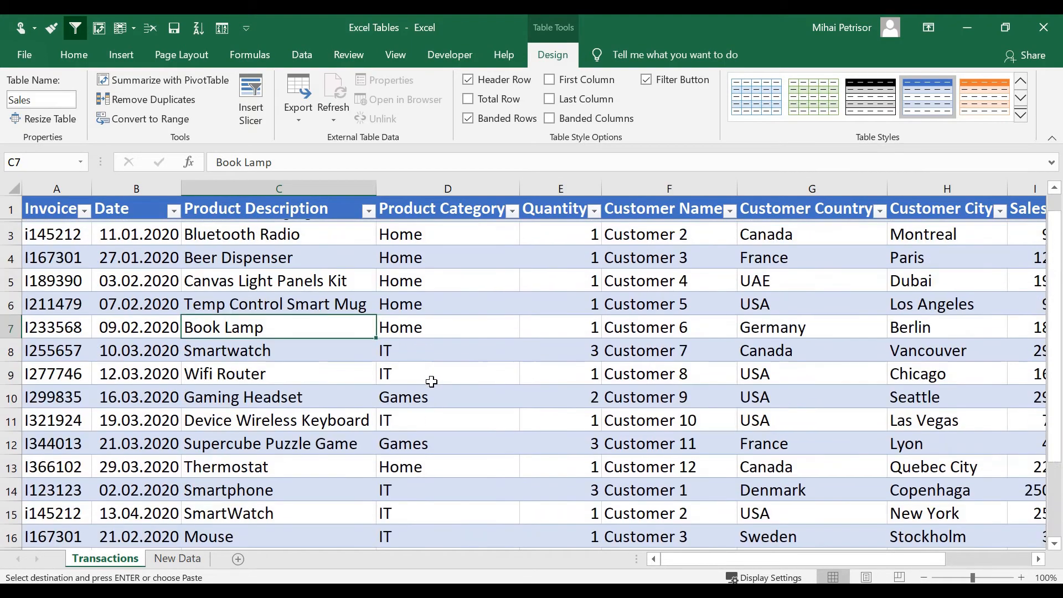
{"action": "scroll", "coordinate": [432, 380], "scroll_direction": "down", "scroll_amount": 5}
{"action": "scroll", "coordinate": [432, 380], "scroll_direction": "up", "scroll_amount": 3}
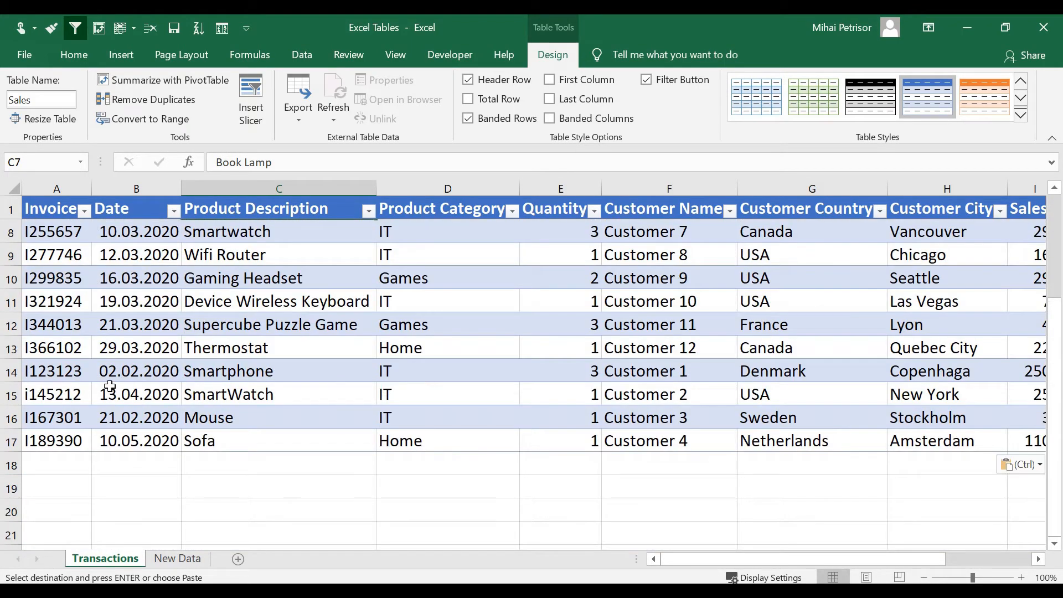
{"action": "left_click", "coordinate": [170, 387]}
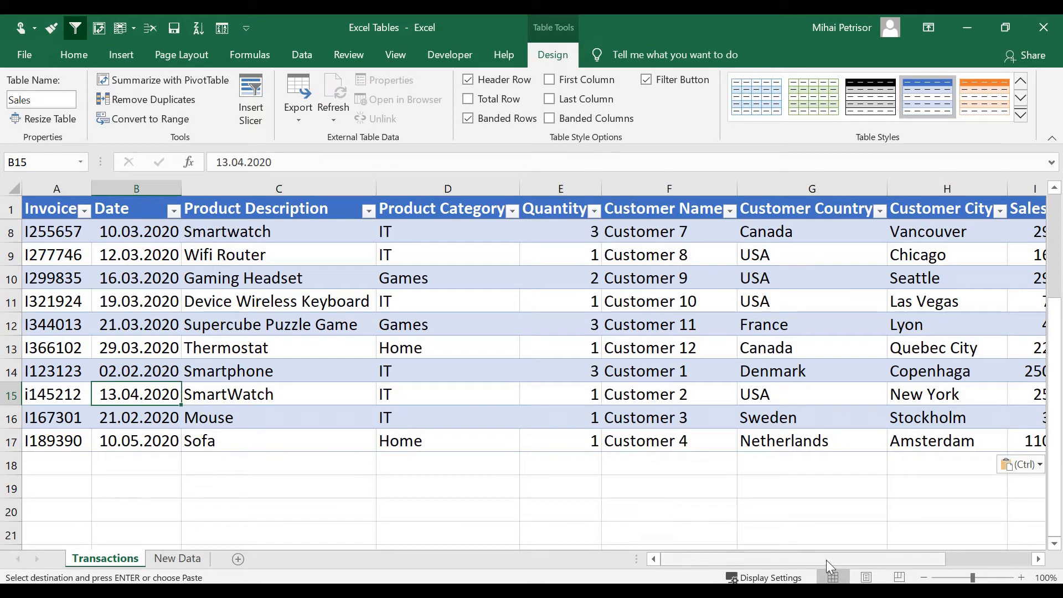
{"action": "left_click_drag", "start_coordinate": [880, 559], "coordinate": [965, 502]}
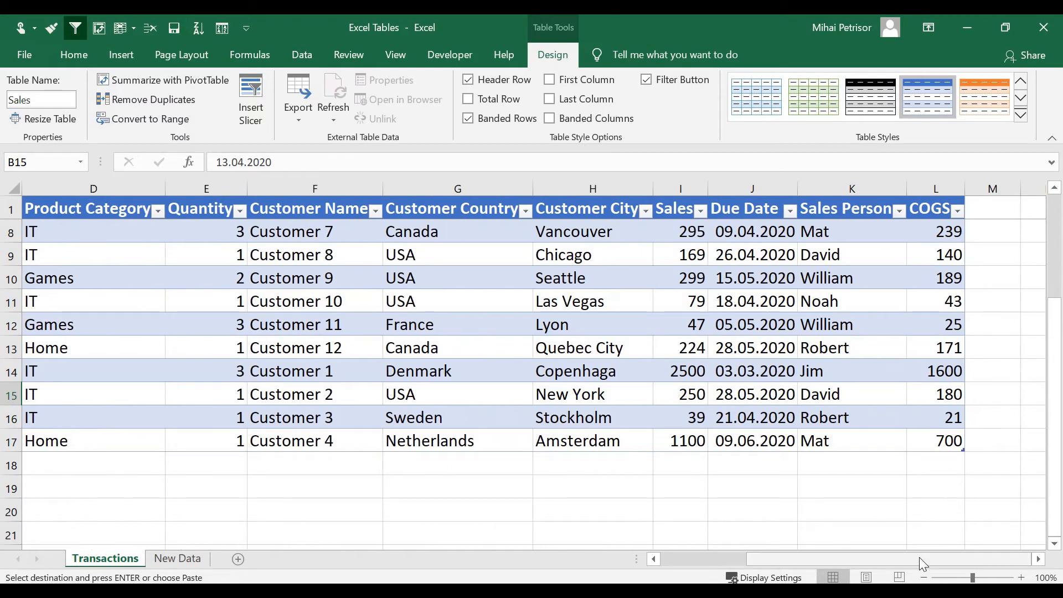
{"action": "left_click_drag", "start_coordinate": [921, 560], "coordinate": [721, 550]}
{"action": "left_click", "coordinate": [214, 355]}
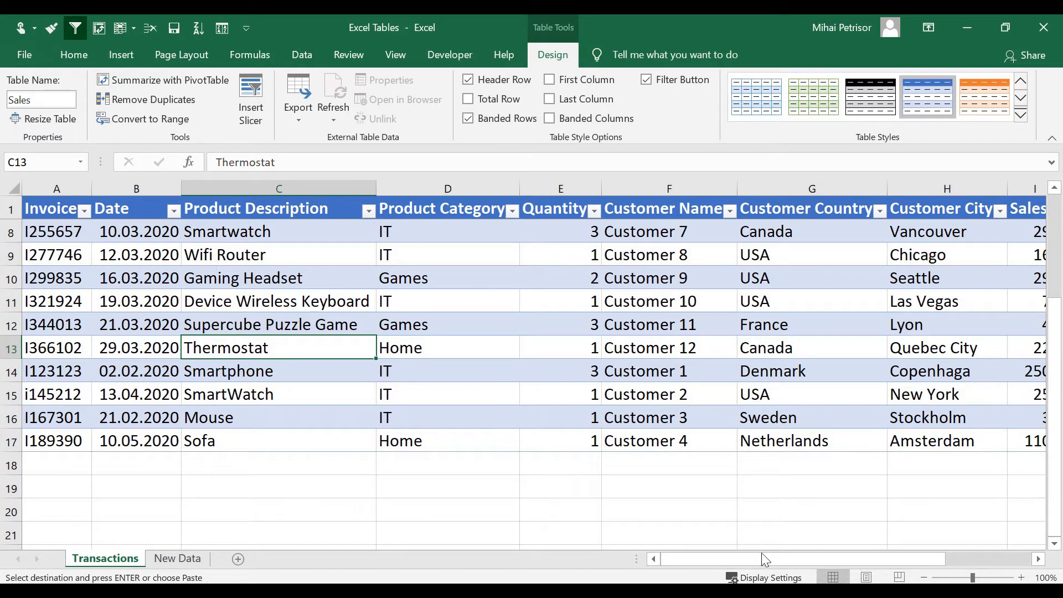
{"action": "mouse_move", "coordinate": [781, 557]}
{"action": "left_mouse_down"}
{"action": "mouse_move", "coordinate": [876, 556]}
{"action": "mouse_move", "coordinate": [770, 559]}
{"action": "left_mouse_up"}
{"action": "left_click", "coordinate": [435, 330]}
{"action": "scroll", "coordinate": [489, 371], "scroll_direction": "up", "scroll_amount": 2}
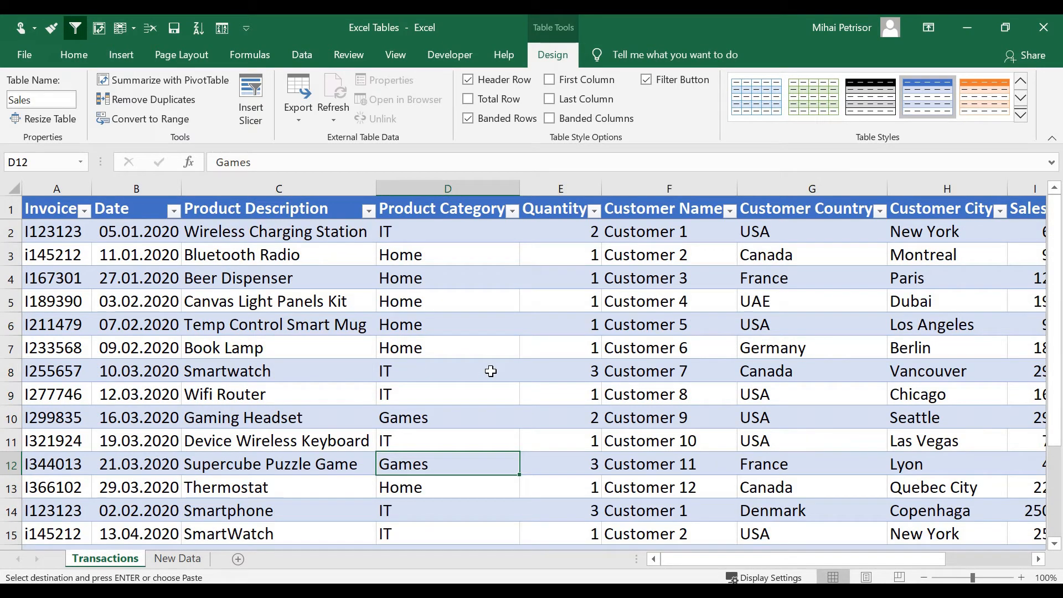
{"action": "left_click", "coordinate": [294, 277]}
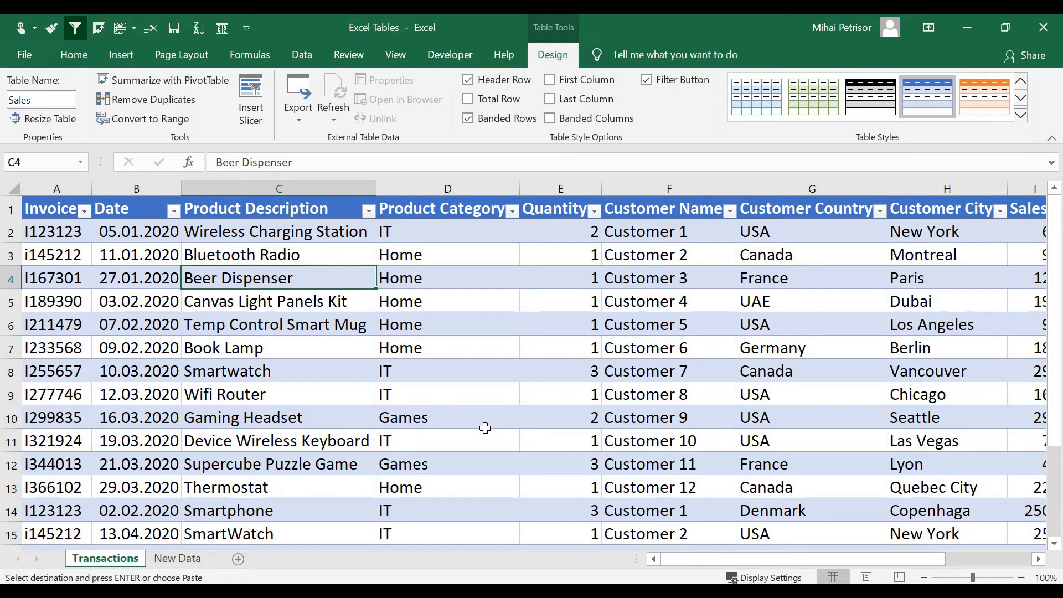
Step: Create a PivotTable from the Sales table on a new worksheet, checking the extent of its source range
{"action": "left_click", "coordinate": [497, 347]}
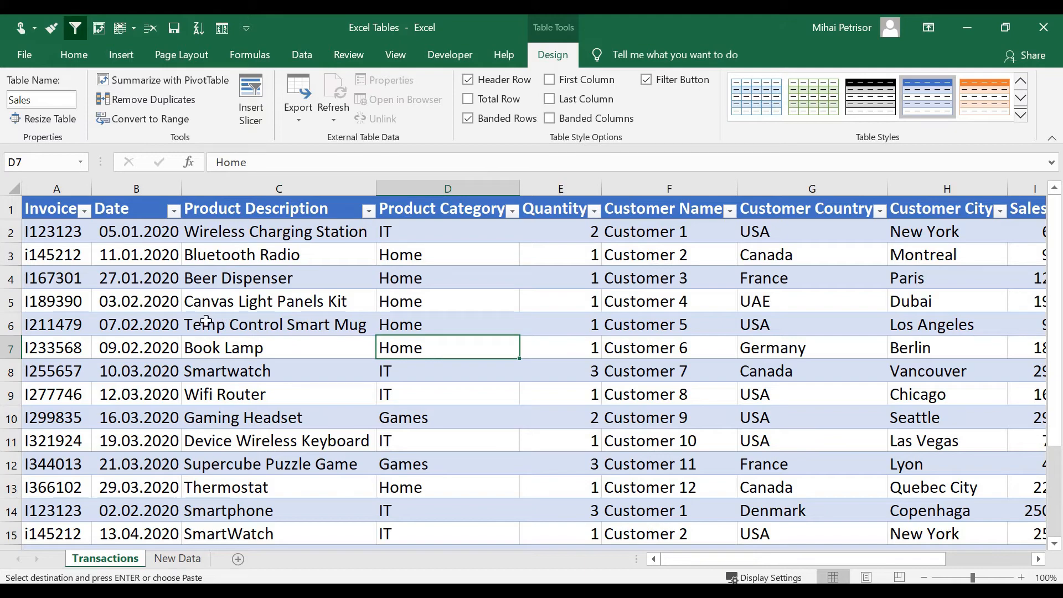
{"action": "left_click", "coordinate": [121, 55]}
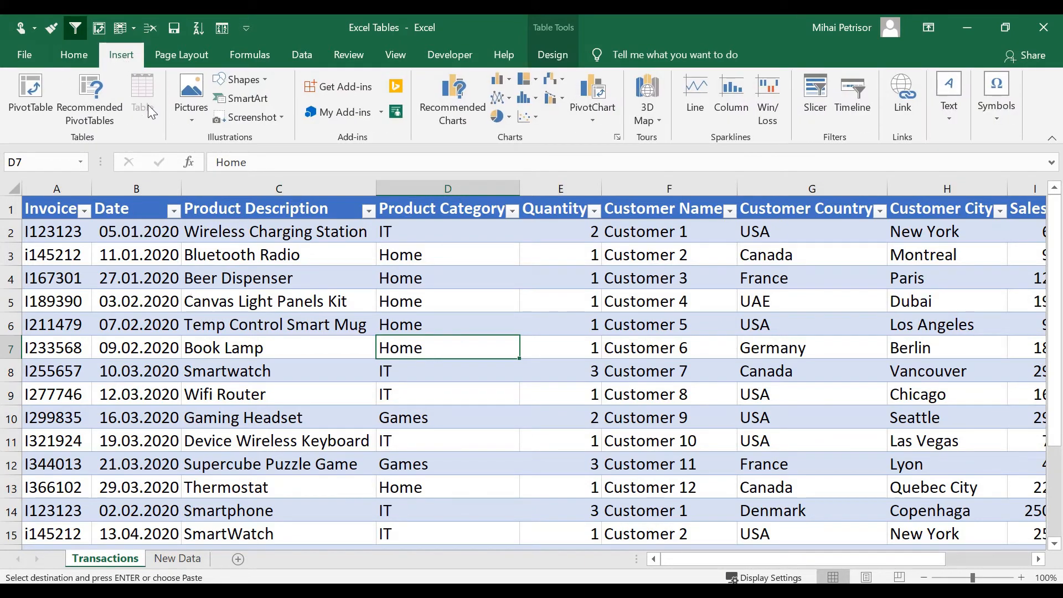
{"action": "left_click", "coordinate": [37, 98]}
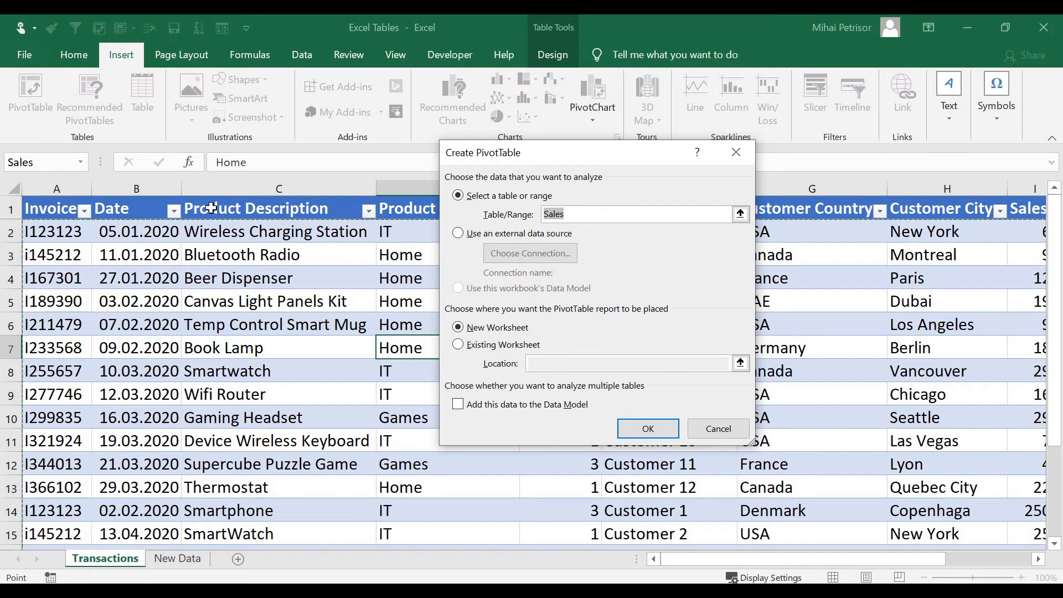
{"action": "scroll", "coordinate": [898, 485], "scroll_direction": "down", "scroll_amount": 5}
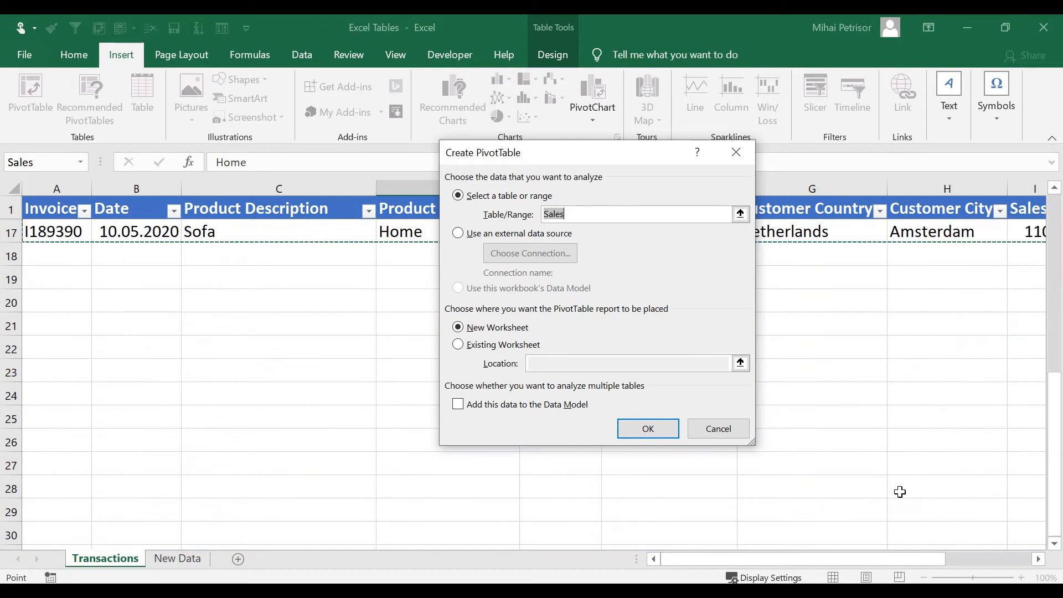
{"action": "scroll", "coordinate": [897, 485], "scroll_direction": "up", "scroll_amount": 2}
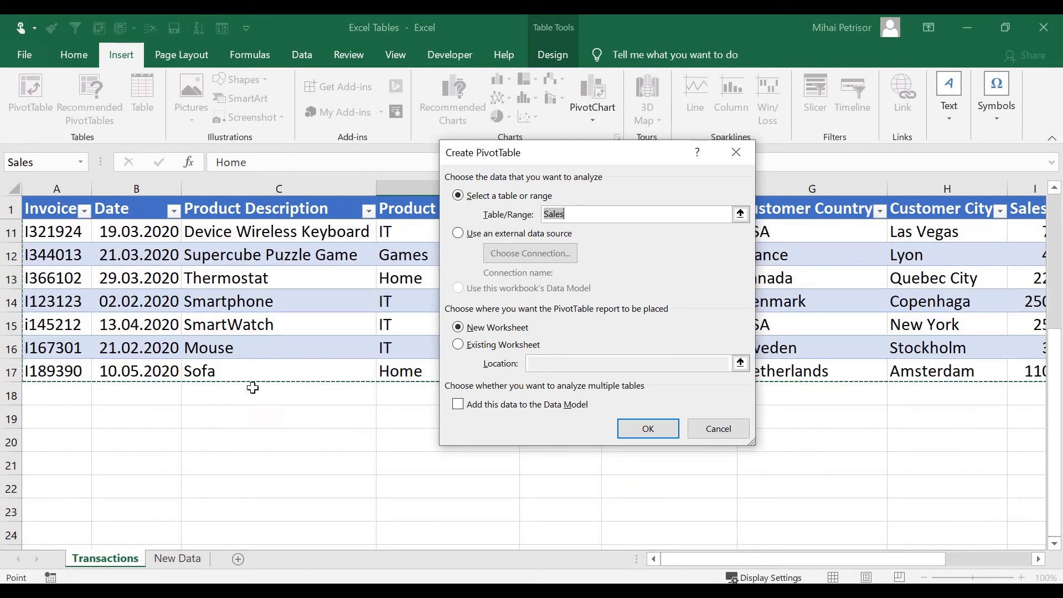
{"action": "left_click_drag", "start_coordinate": [854, 560], "coordinate": [748, 570]}
{"action": "left_click", "coordinate": [578, 214]}
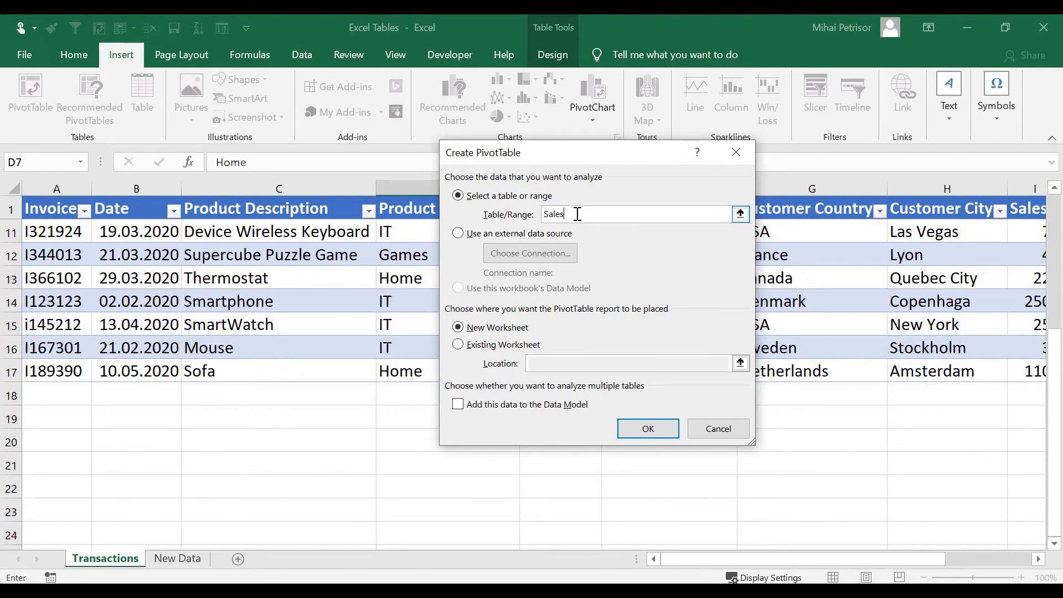
{"action": "left_click", "coordinate": [642, 431]}
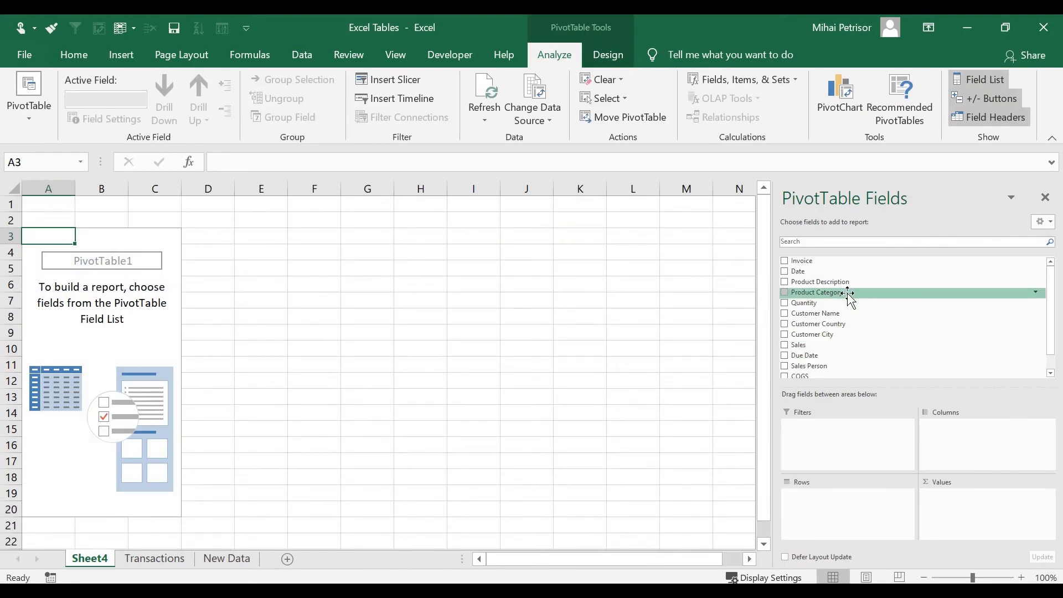
Step: Build the PivotTable with Sales Person as rows and the sum of Sales as values
{"action": "scroll", "coordinate": [843, 328], "scroll_direction": "down", "scroll_amount": 1}
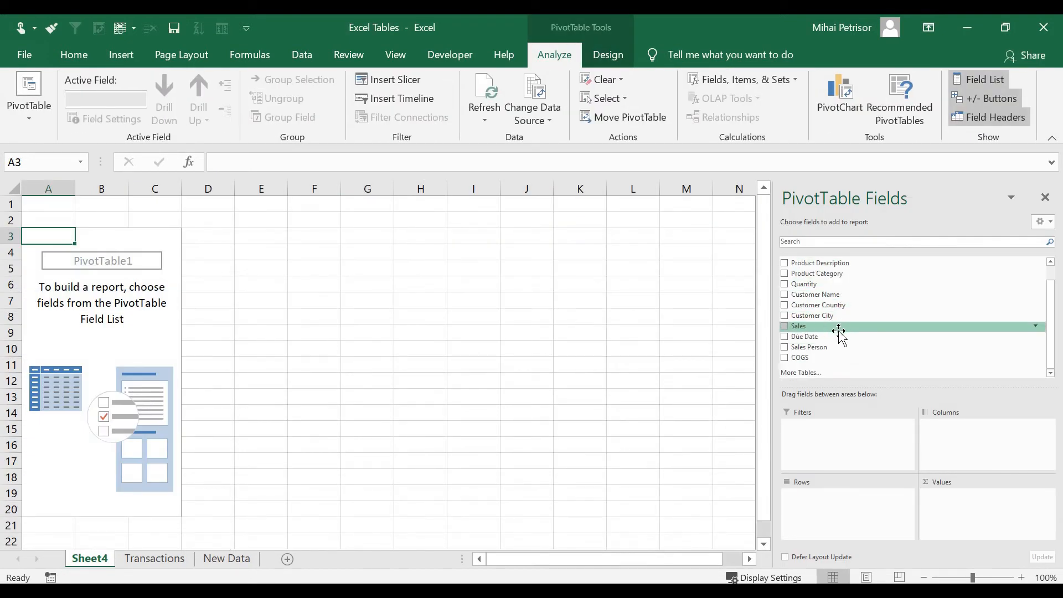
{"action": "scroll", "coordinate": [843, 340], "scroll_direction": "up", "scroll_amount": 1}
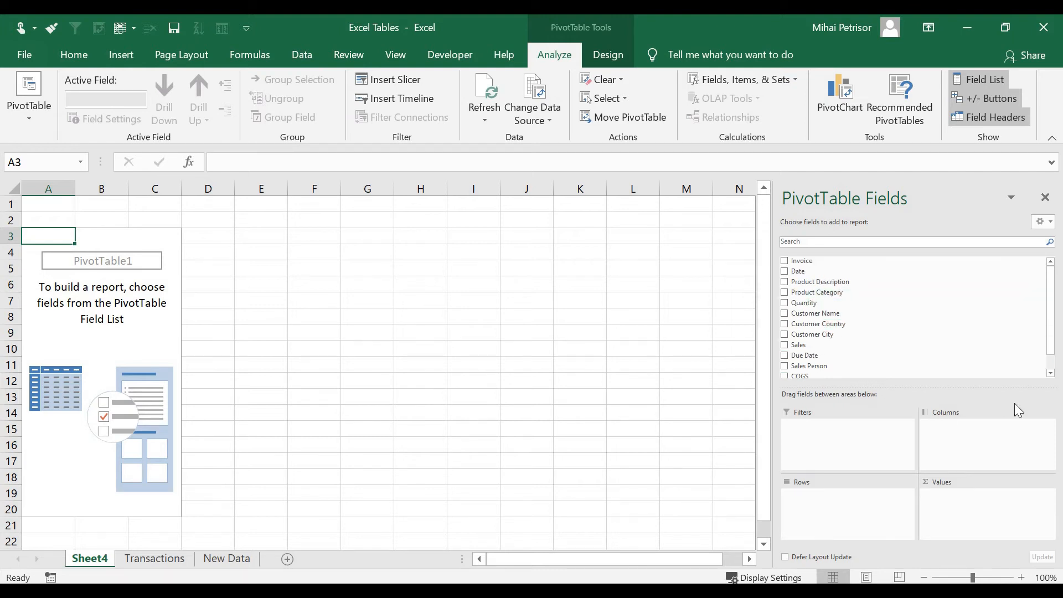
{"action": "left_click_drag", "start_coordinate": [855, 365], "coordinate": [815, 506]}
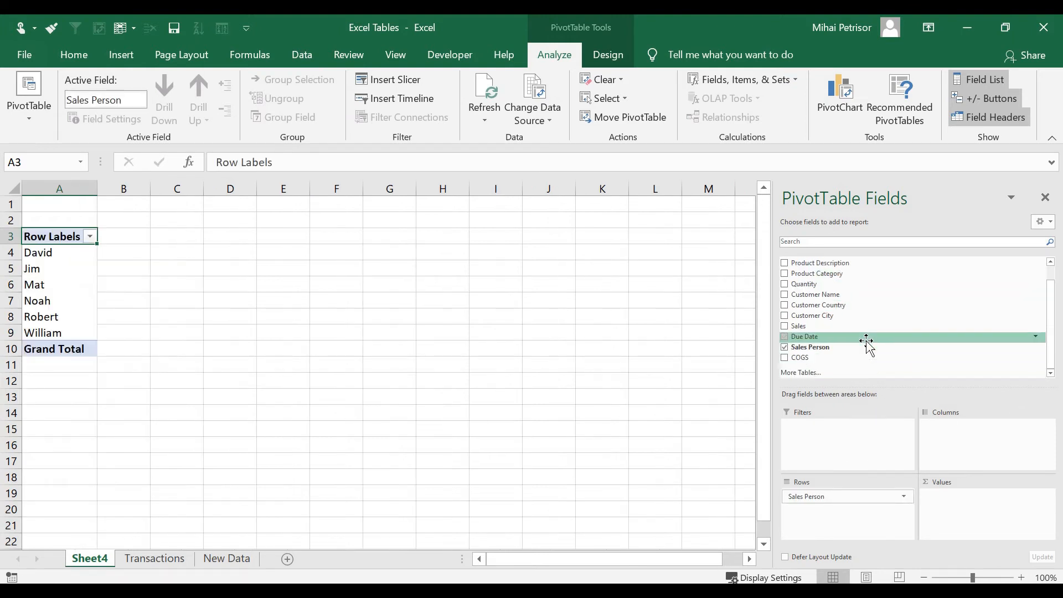
{"action": "left_click_drag", "start_coordinate": [846, 328], "coordinate": [997, 535]}
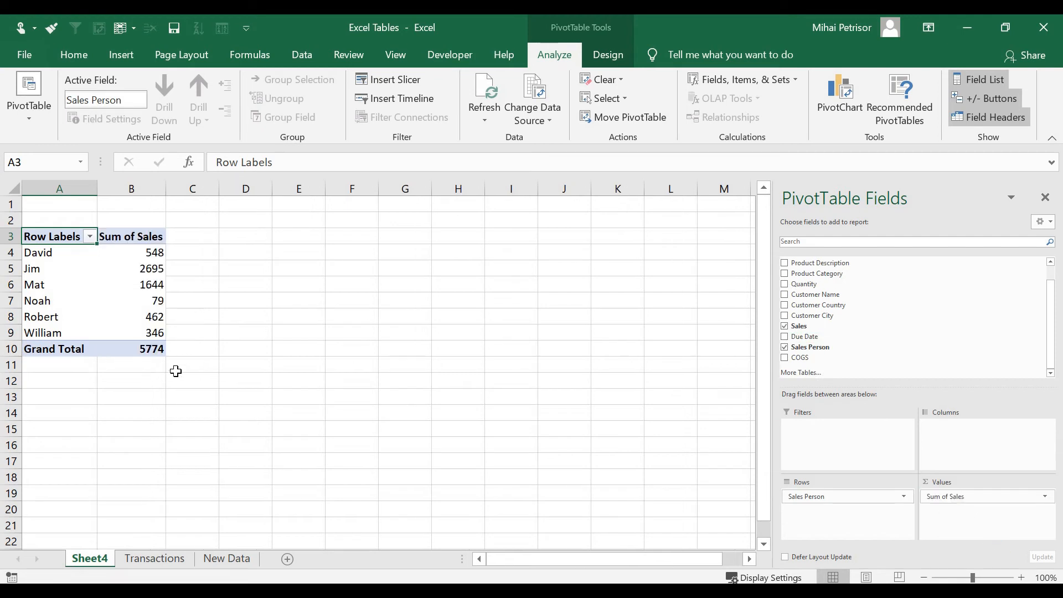
{"action": "left_click", "coordinate": [104, 285]}
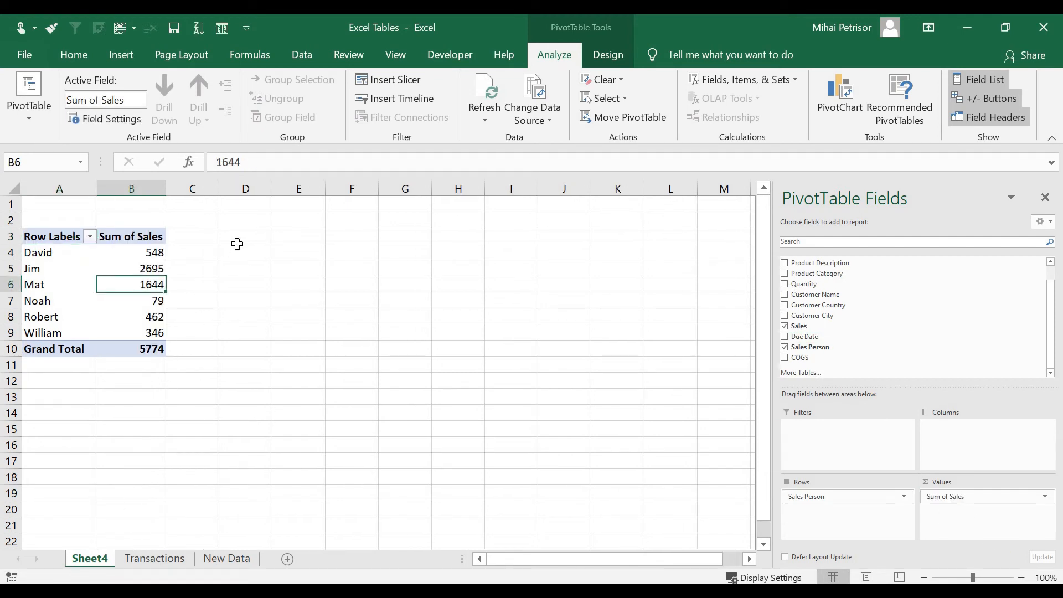
Step: Copy row 17 of the Transactions sheet and paste it directly below the Sales table in row 18
{"action": "left_click", "coordinate": [155, 557]}
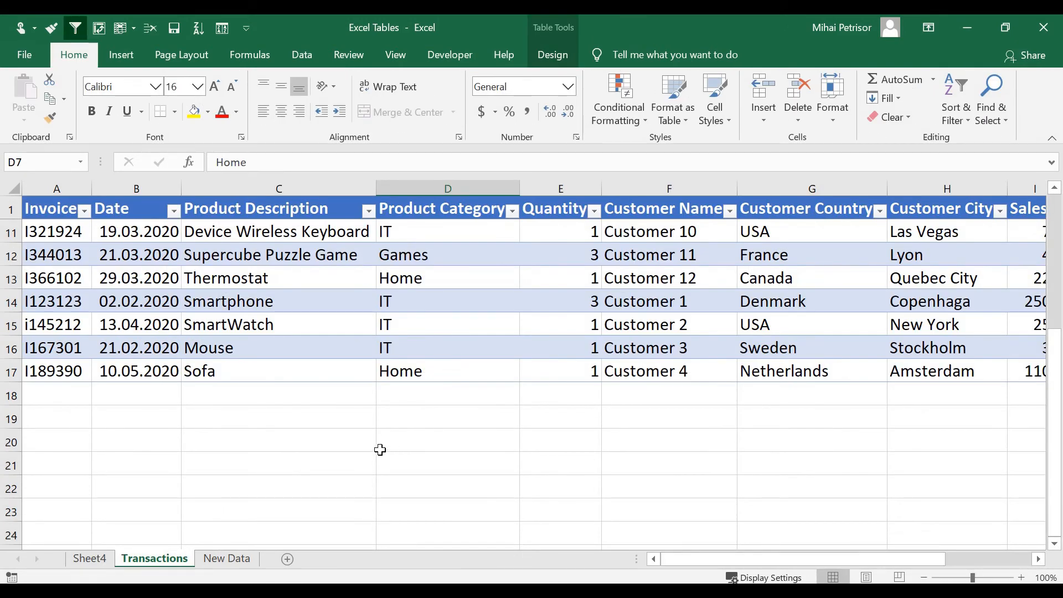
{"action": "left_click", "coordinate": [363, 417]}
{"action": "scroll", "coordinate": [368, 382], "scroll_direction": "up", "scroll_amount": 2}
{"action": "scroll", "coordinate": [367, 383], "scroll_direction": "down", "scroll_amount": 2}
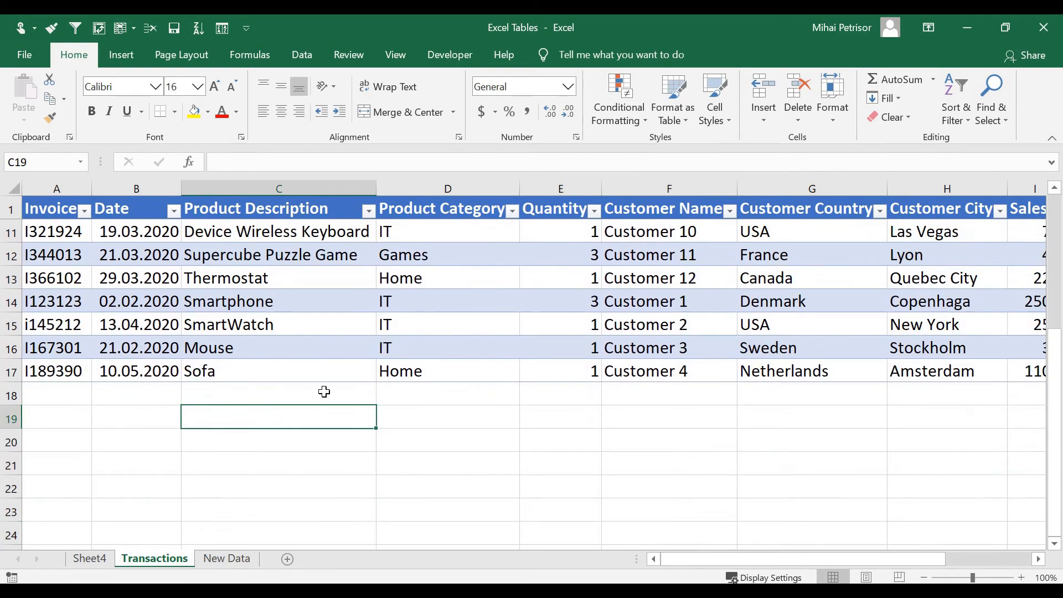
{"action": "left_click", "coordinate": [204, 393]}
{"action": "left_click", "coordinate": [25, 370]}
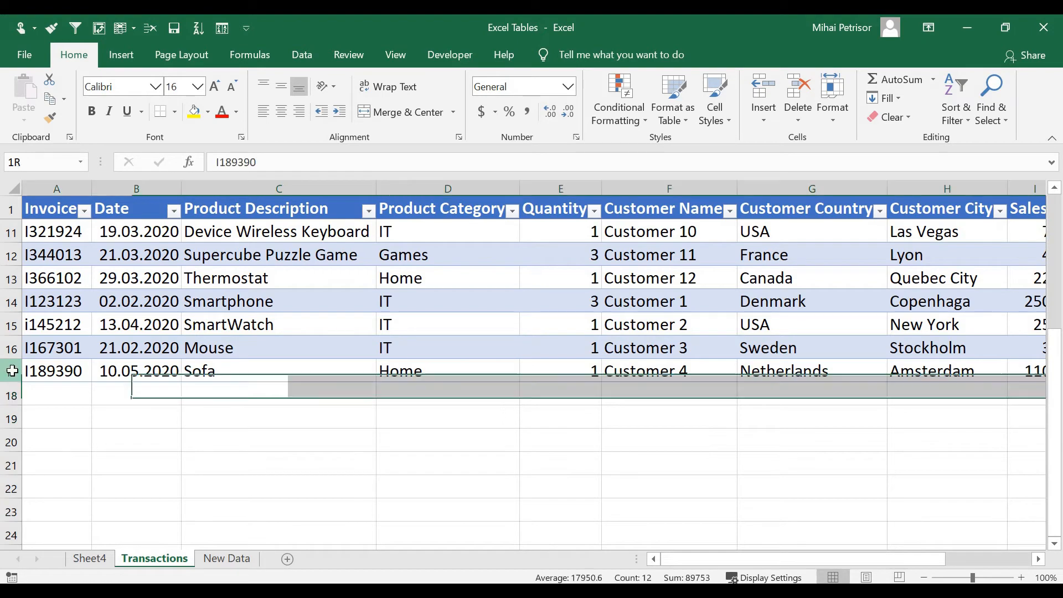
{"action": "key", "text": "ctrl+c"}
{"action": "left_click", "coordinate": [26, 402]}
{"action": "key", "text": "ctrl+v"}
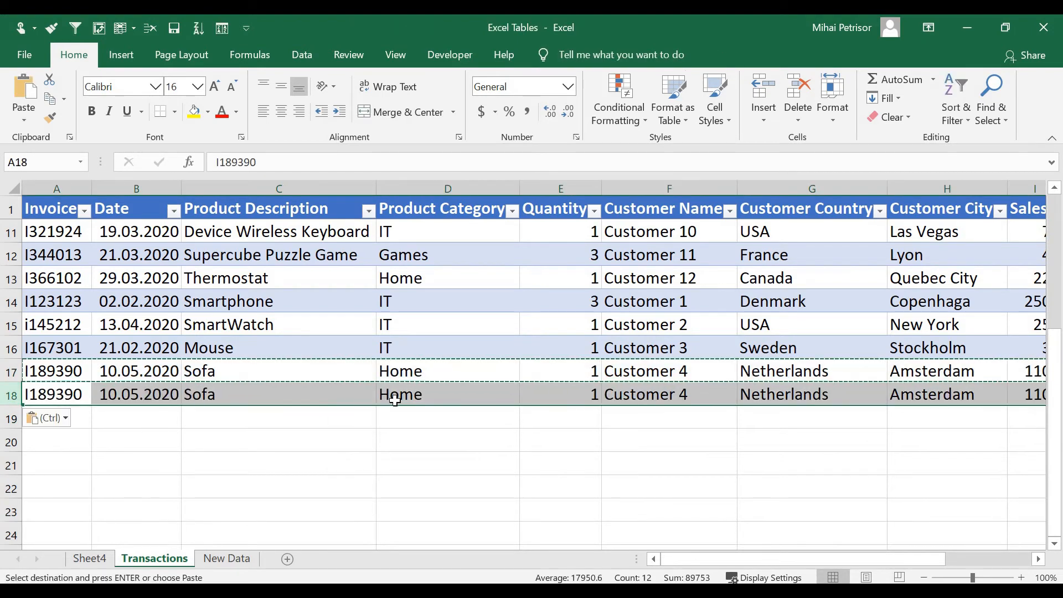
{"action": "left_click", "coordinate": [761, 420]}
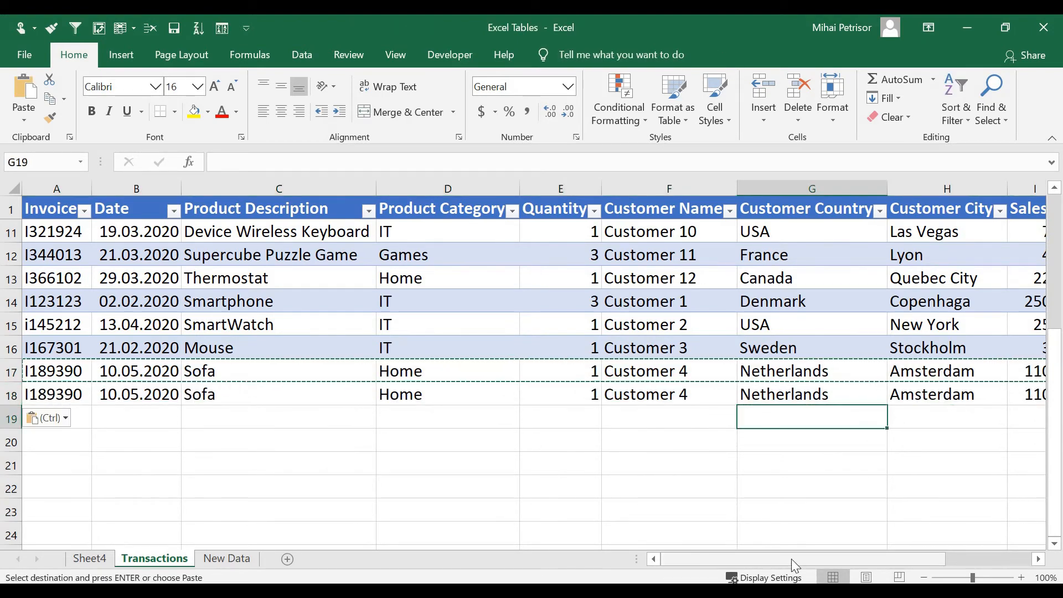
Step: Set the Customer Country in row 18 to USA and the Customer City to Los Angeles
{"action": "left_click_drag", "start_coordinate": [792, 560], "coordinate": [878, 558]}
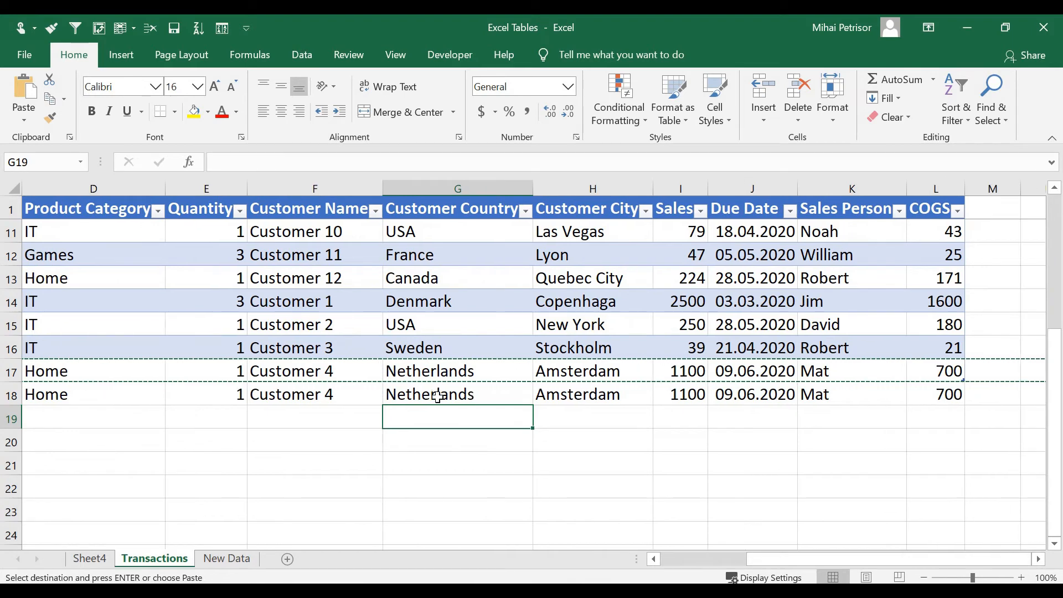
{"action": "left_click", "coordinate": [445, 395]}
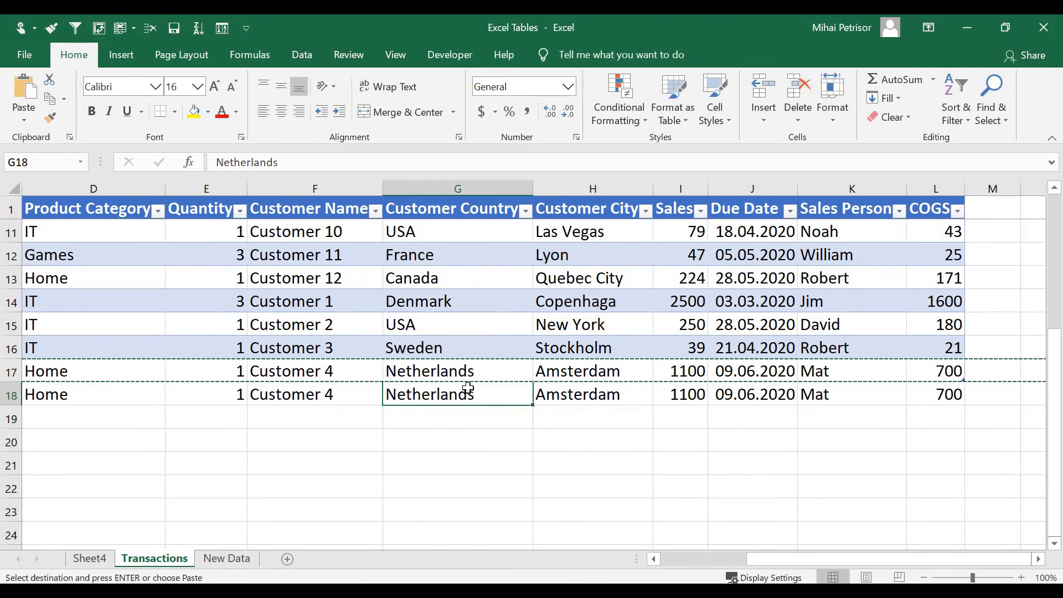
{"action": "type", "text": "USA"}
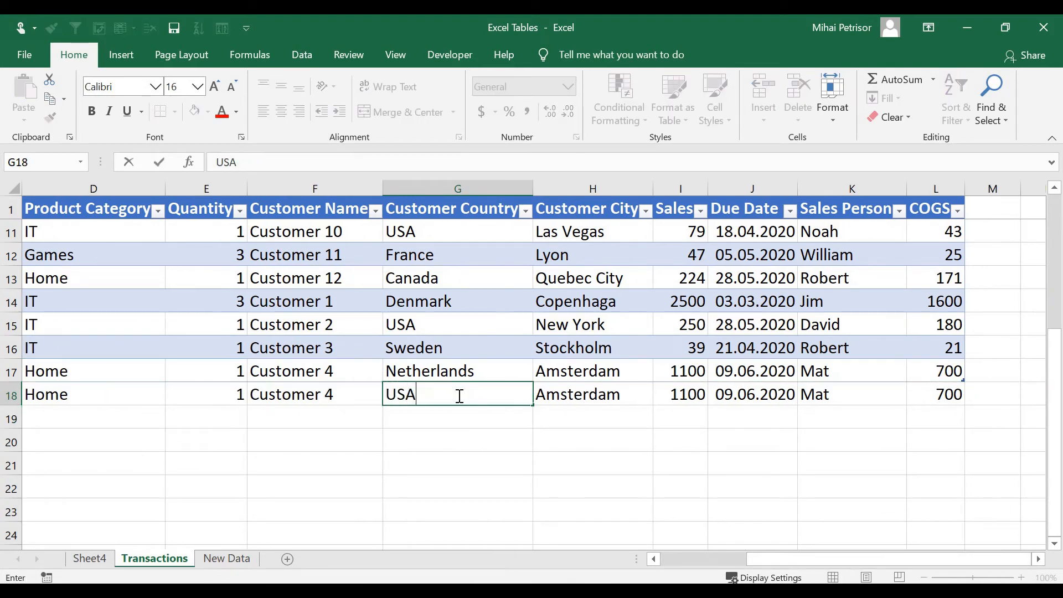
{"action": "key", "text": "Tab"}
{"action": "type", "text": "Lo"}
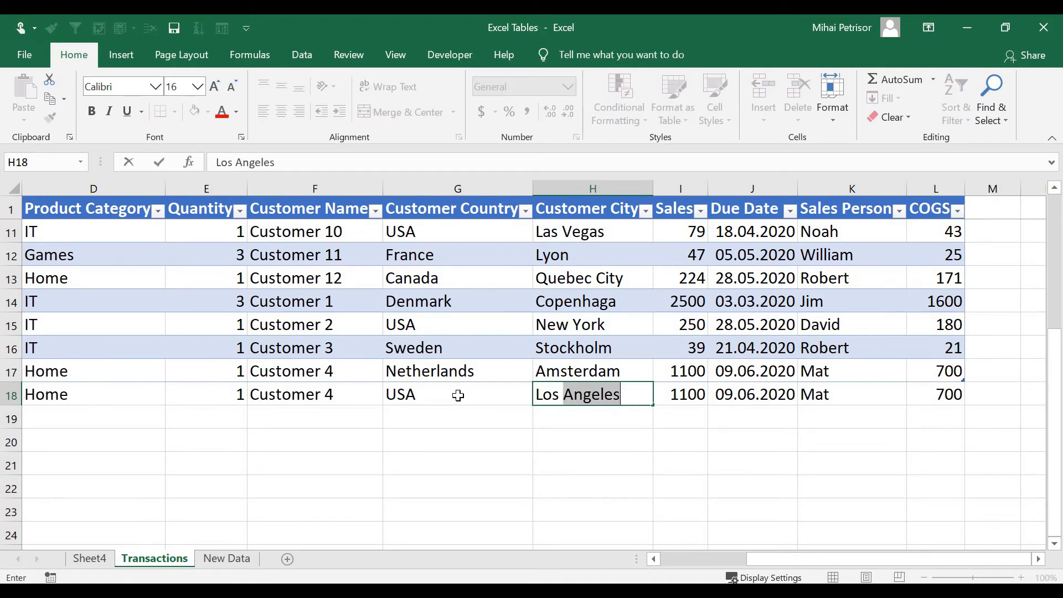
{"action": "type", "text": "s"}
{"action": "key", "text": "Tab"}
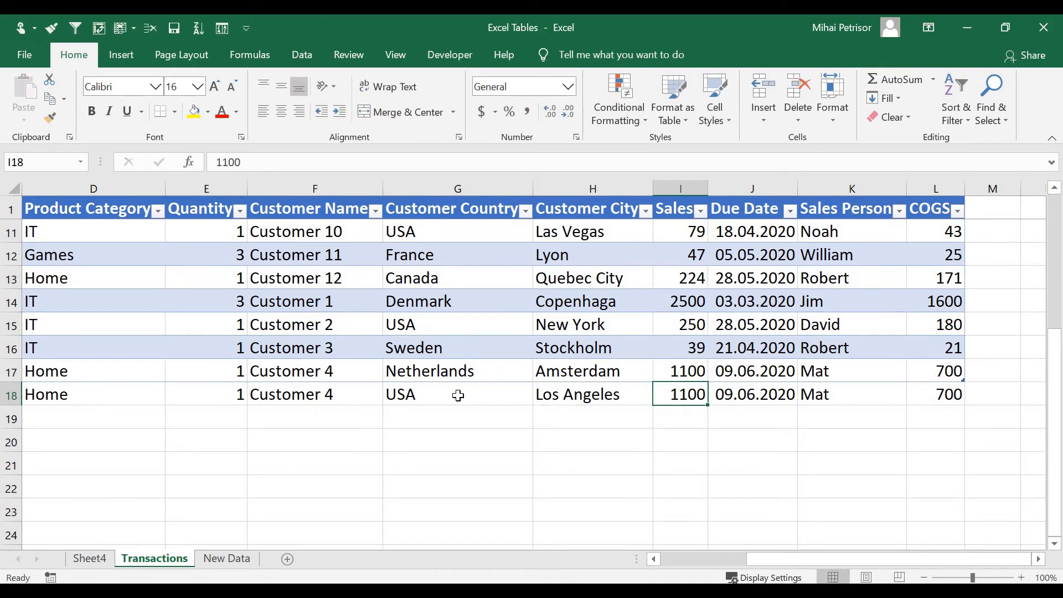
Step: Set the Sales value in row 18 to 900 and enter a different name as its Sales Person
{"action": "double_click", "coordinate": [677, 392]}
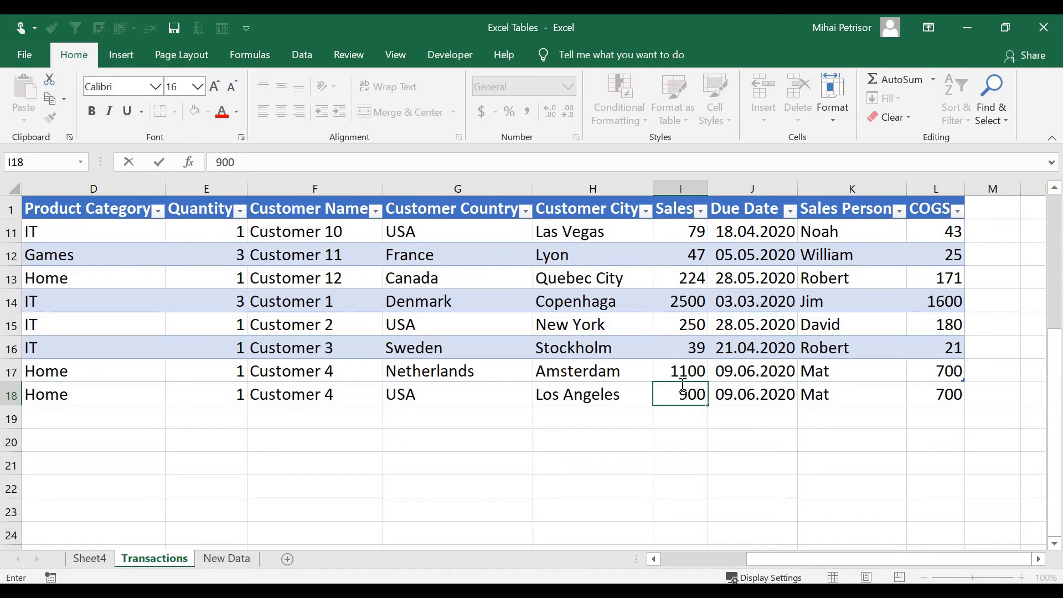
{"action": "left_click", "coordinate": [736, 442]}
{"action": "left_click", "coordinate": [831, 395]}
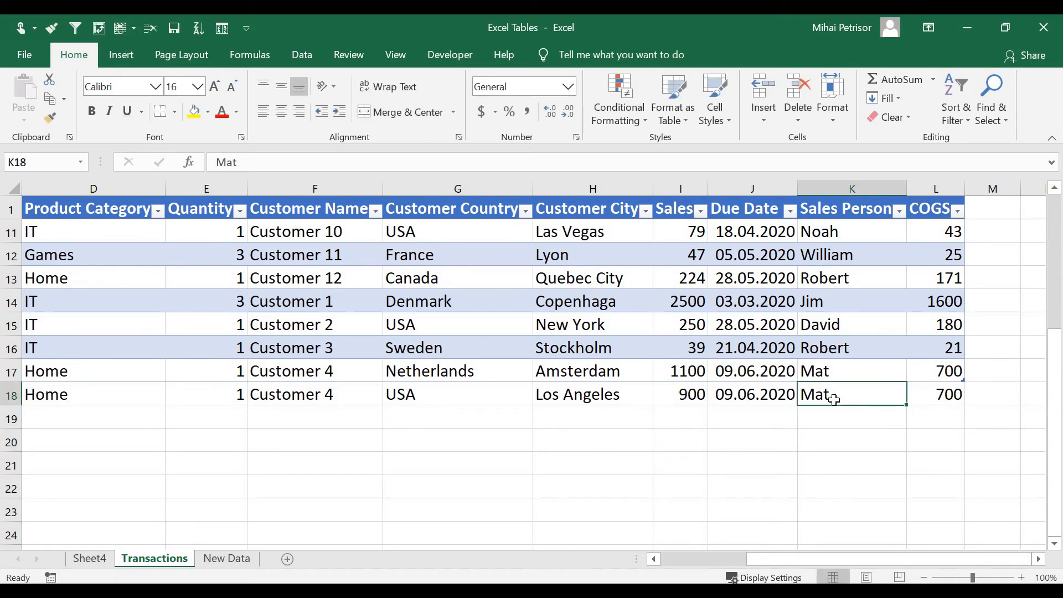
{"action": "type", "text": "Daiv"}
{"action": "key", "text": "BackSpace"}
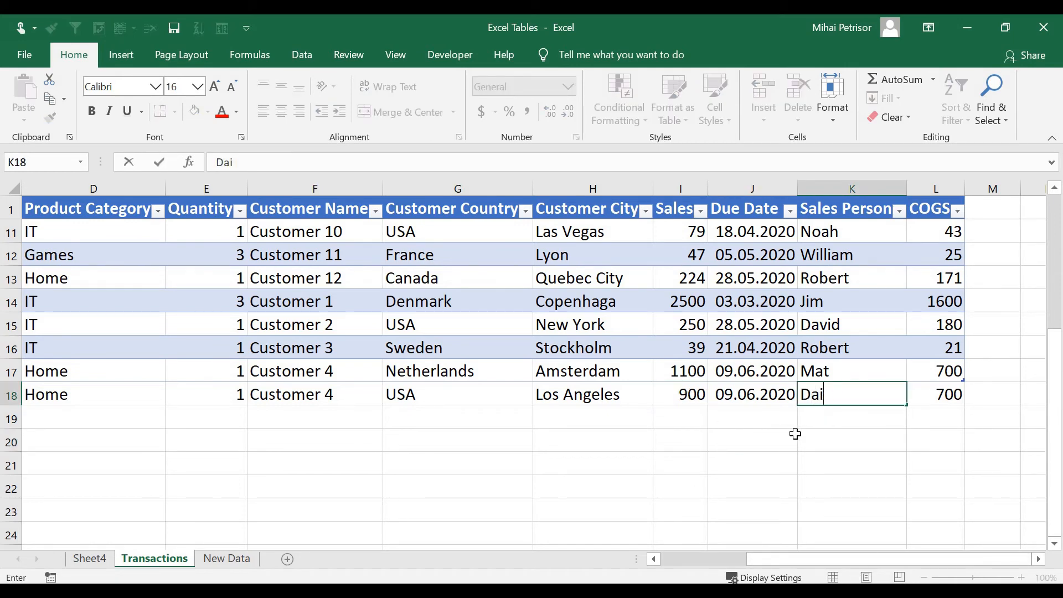
{"action": "left_click", "coordinate": [796, 433]}
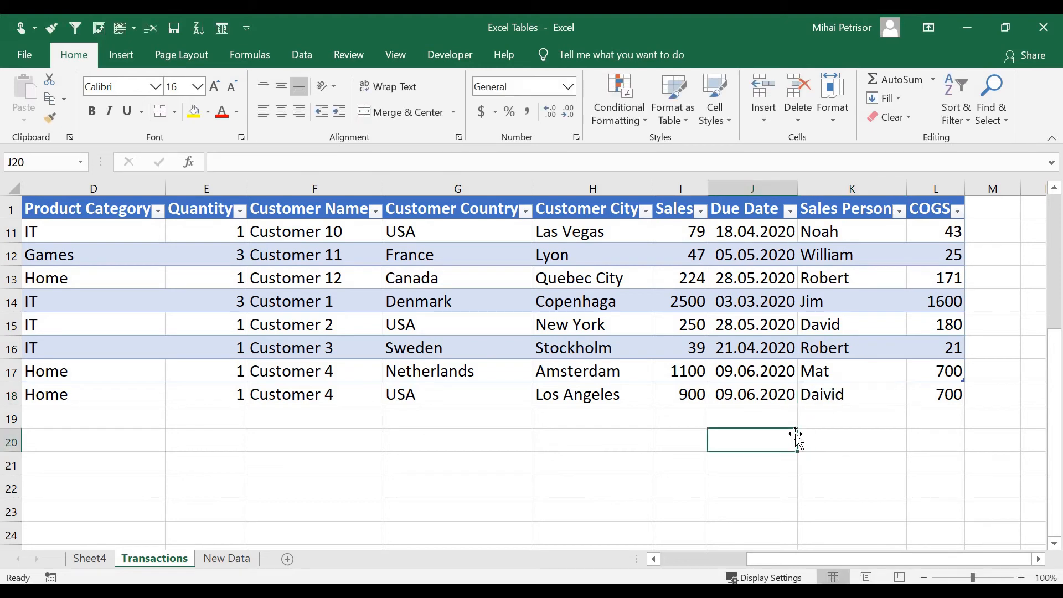
Step: Compare the sum of the Sales column on the Transactions sheet with the PivotTable's Grand Total on Sheet4
{"action": "left_click", "coordinate": [679, 188]}
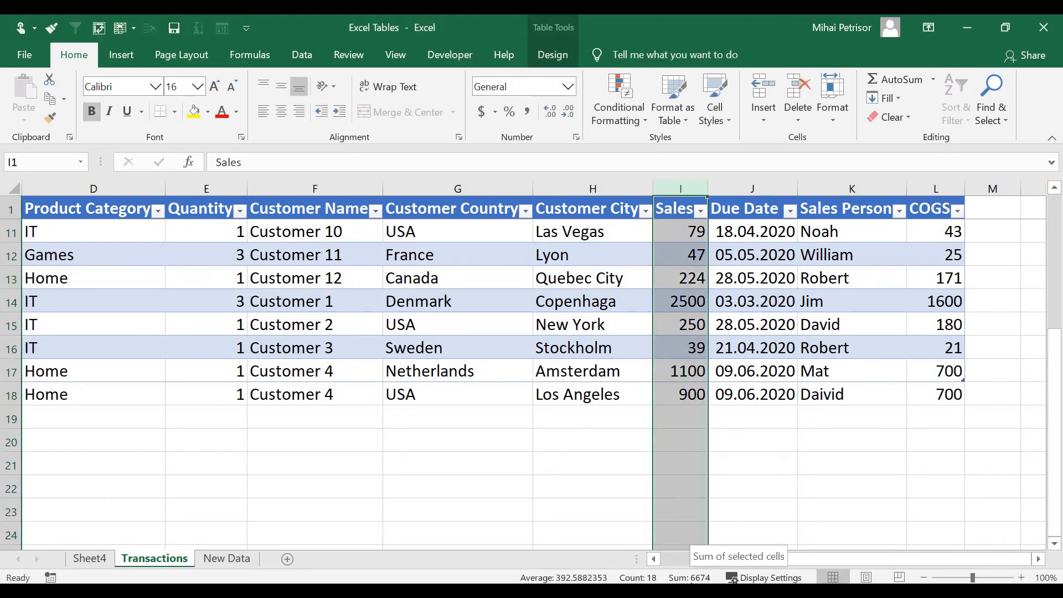
{"action": "left_click", "coordinate": [224, 559]}
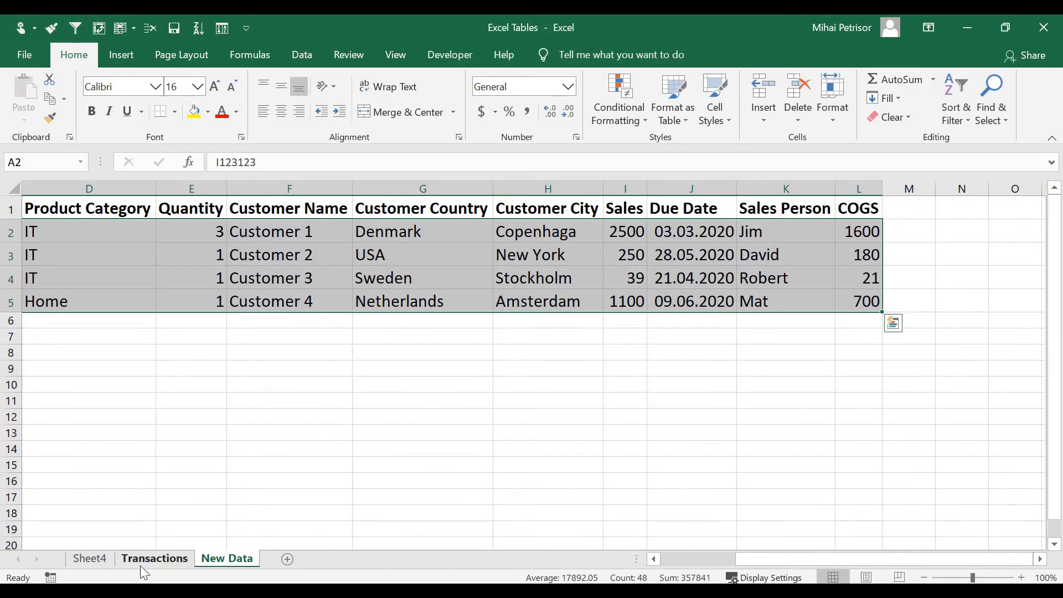
{"action": "left_click", "coordinate": [83, 560]}
{"action": "left_click", "coordinate": [142, 350]}
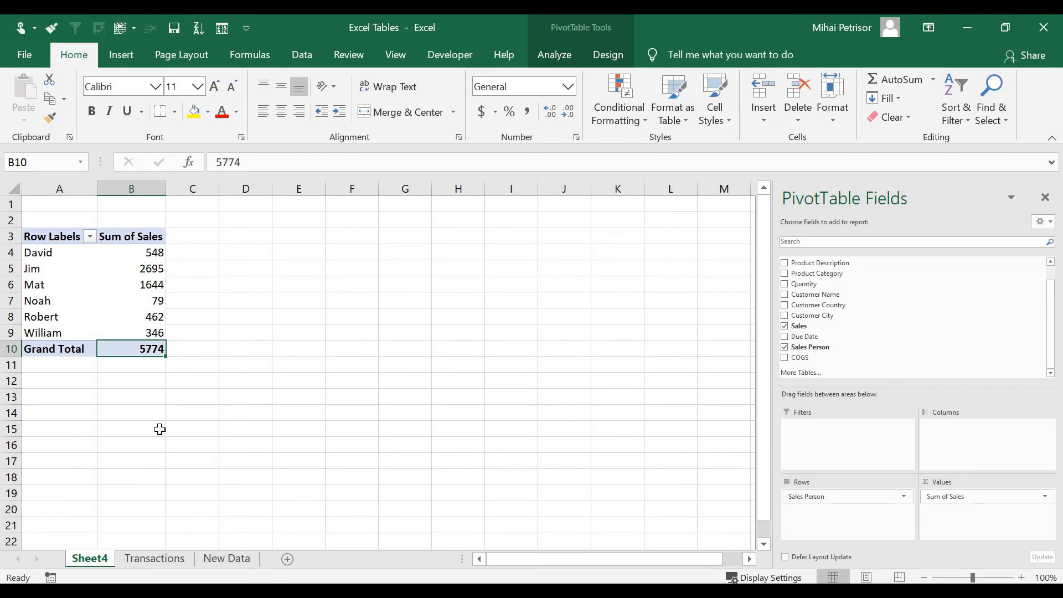
Step: Refresh the PivotTable on Sheet4 to test whether it picks up the added row
{"action": "right_click", "coordinate": [143, 283]}
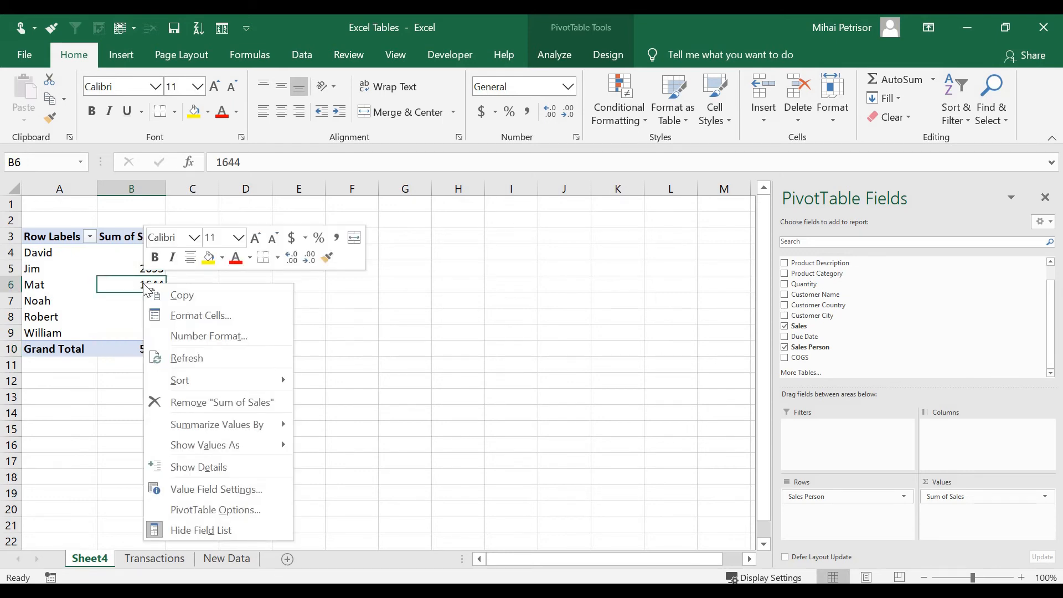
{"action": "left_click", "coordinate": [198, 369]}
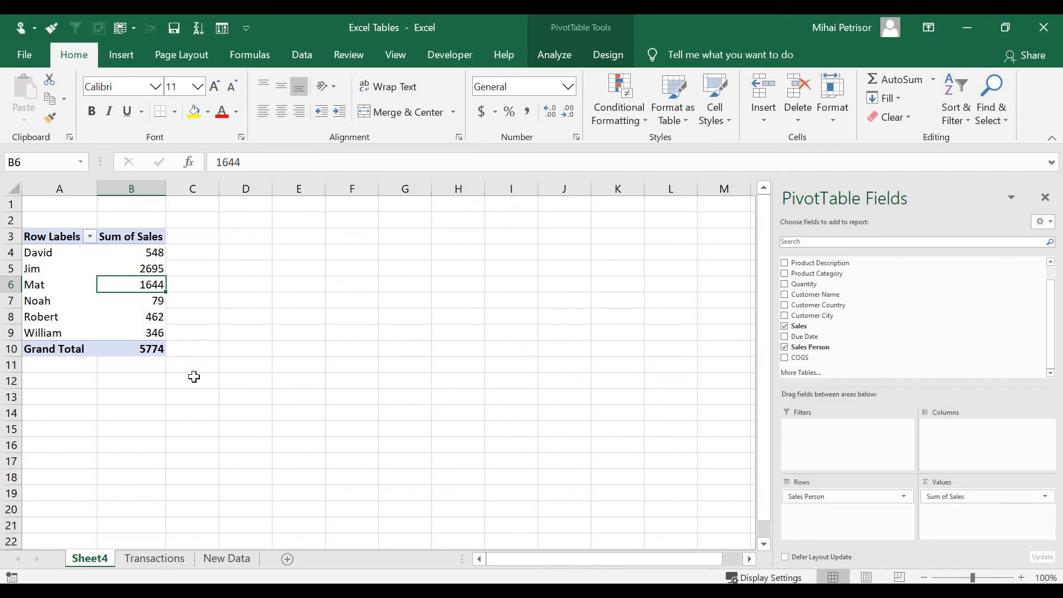
{"action": "left_click", "coordinate": [193, 377]}
Step: Examine the formatting of rows 17 and 18 on the Transactions sheet to judge where the Sales table ends
{"action": "left_click", "coordinate": [145, 556]}
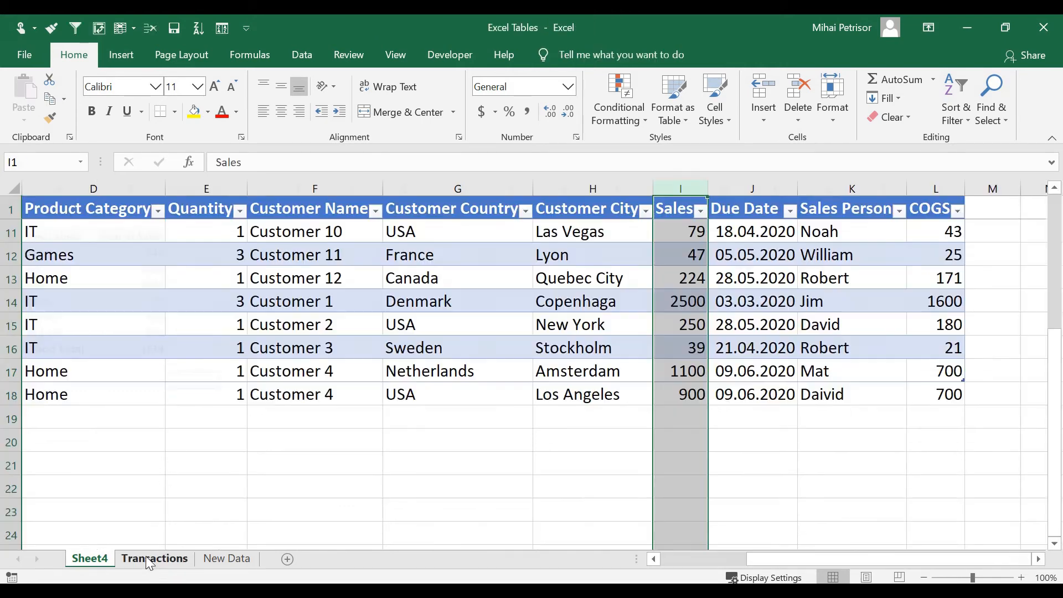
{"action": "left_click", "coordinate": [741, 377]}
{"action": "left_click", "coordinate": [661, 344]}
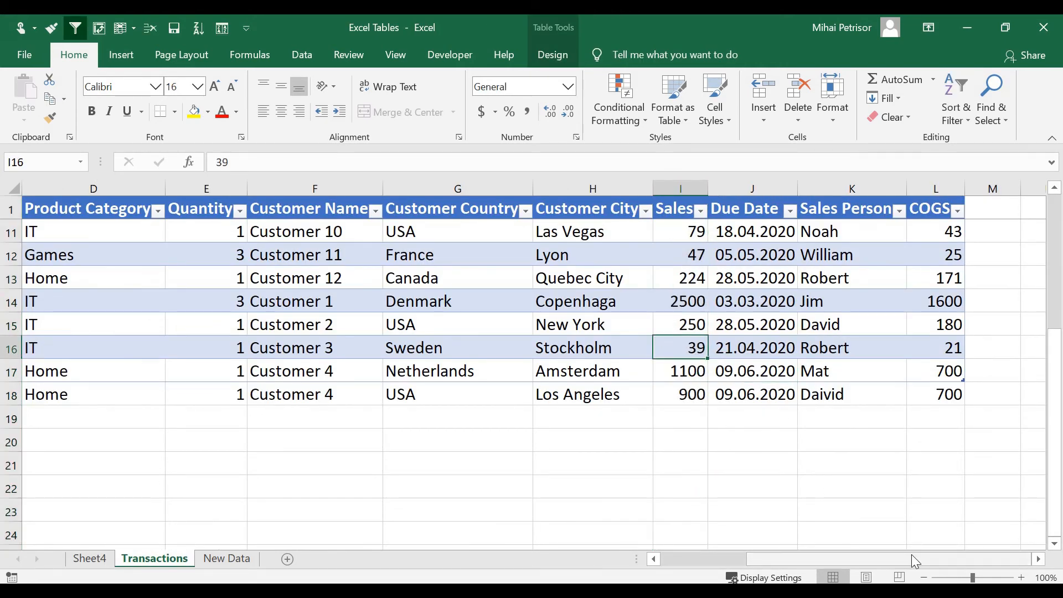
{"action": "left_click_drag", "start_coordinate": [912, 554], "coordinate": [747, 547]}
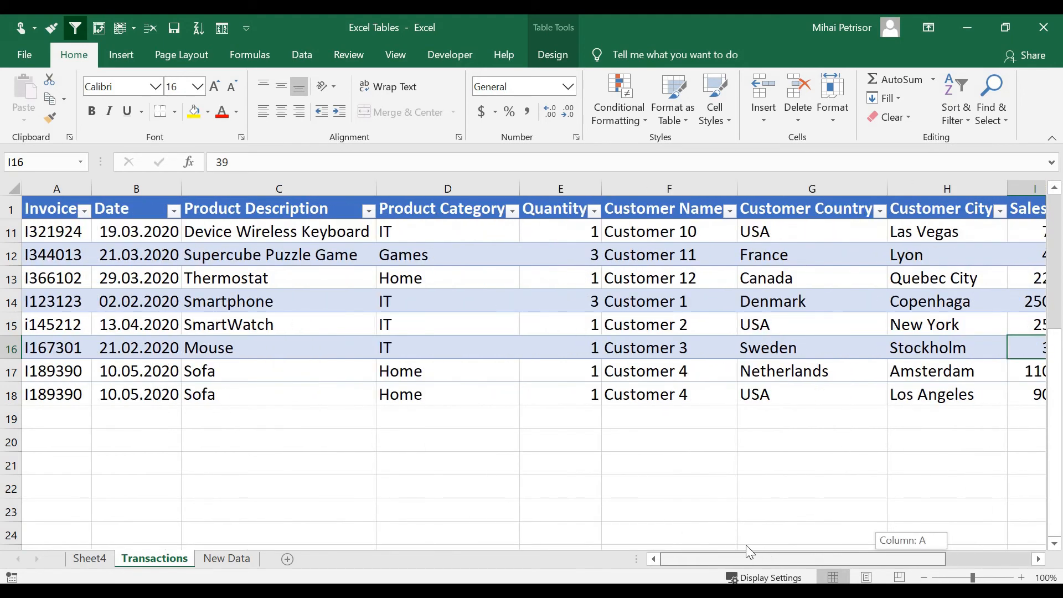
{"action": "left_click", "coordinate": [271, 368]}
{"action": "scroll", "coordinate": [271, 369], "scroll_direction": "up", "scroll_amount": 3}
{"action": "scroll", "coordinate": [193, 452], "scroll_direction": "down", "scroll_amount": 2}
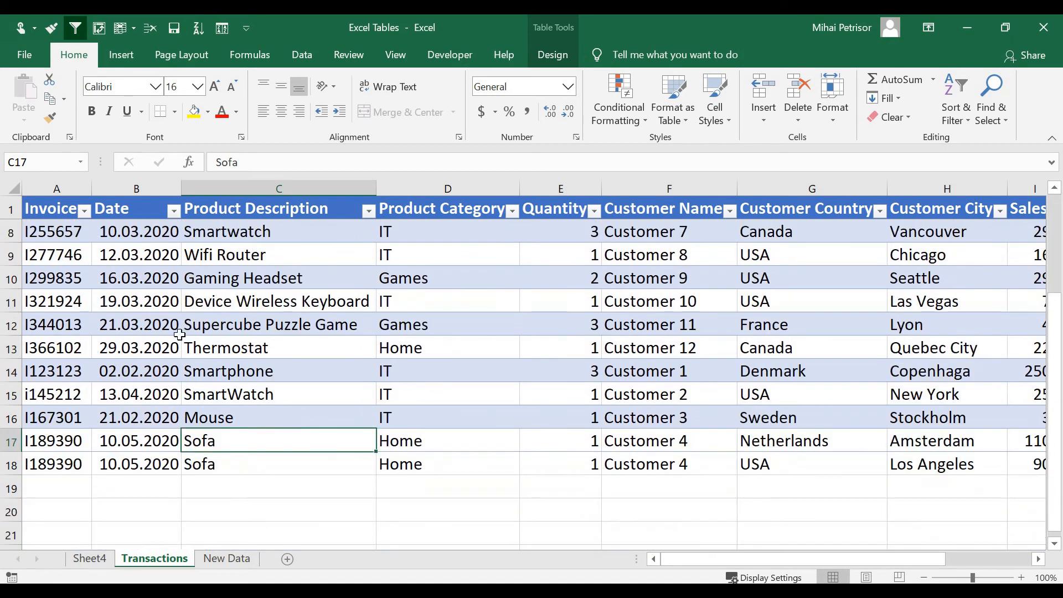
Step: Resize the Sales table to the range A1:L18 so that it includes the added row
{"action": "left_click", "coordinate": [550, 55]}
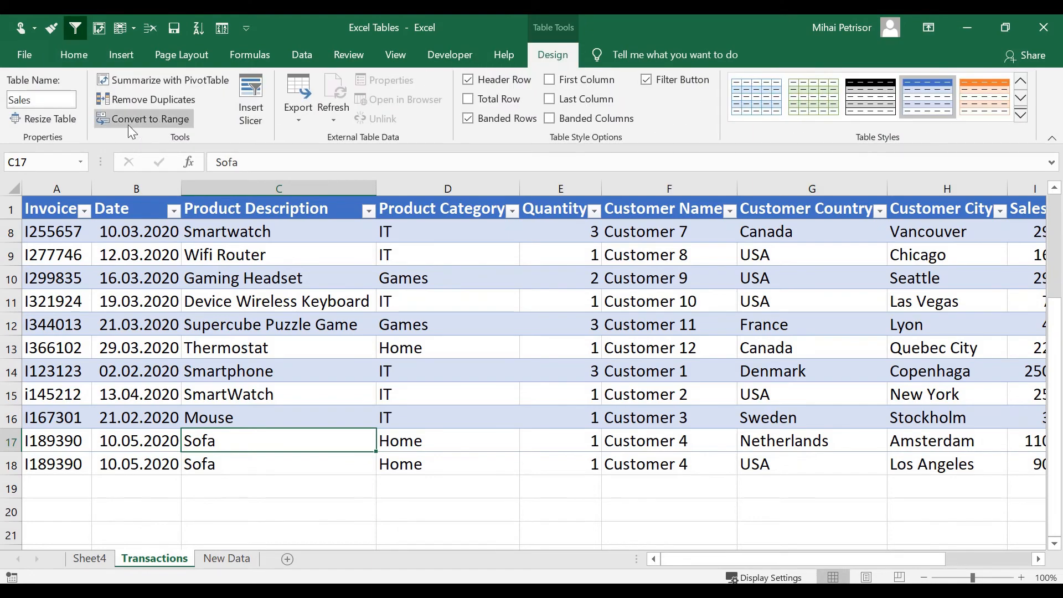
{"action": "left_click", "coordinate": [58, 119]}
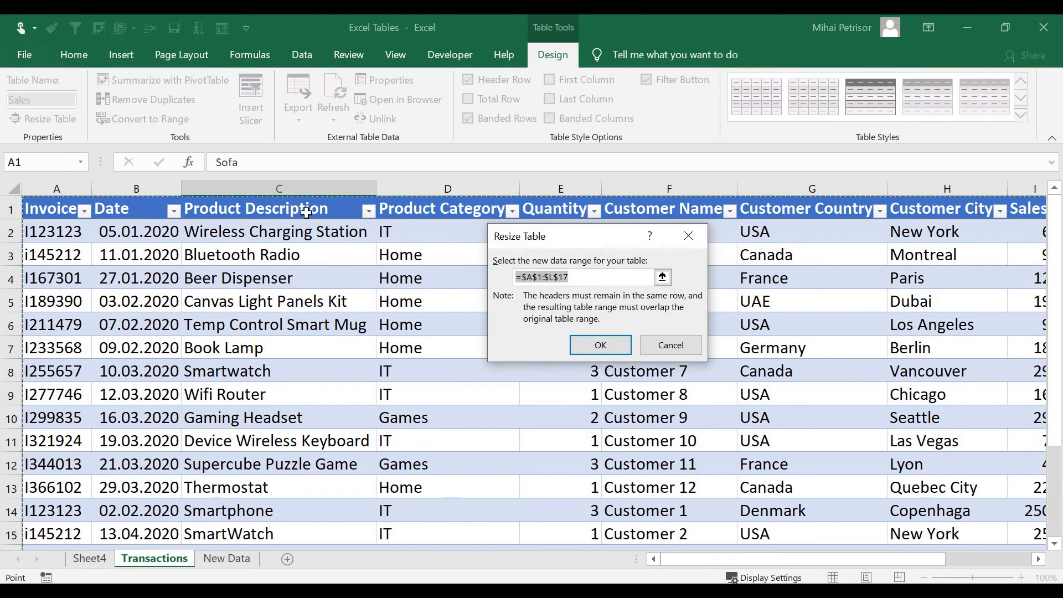
{"action": "scroll", "coordinate": [636, 332], "scroll_direction": "down", "scroll_amount": 3}
{"action": "scroll", "coordinate": [636, 332], "scroll_direction": "up", "scroll_amount": 2}
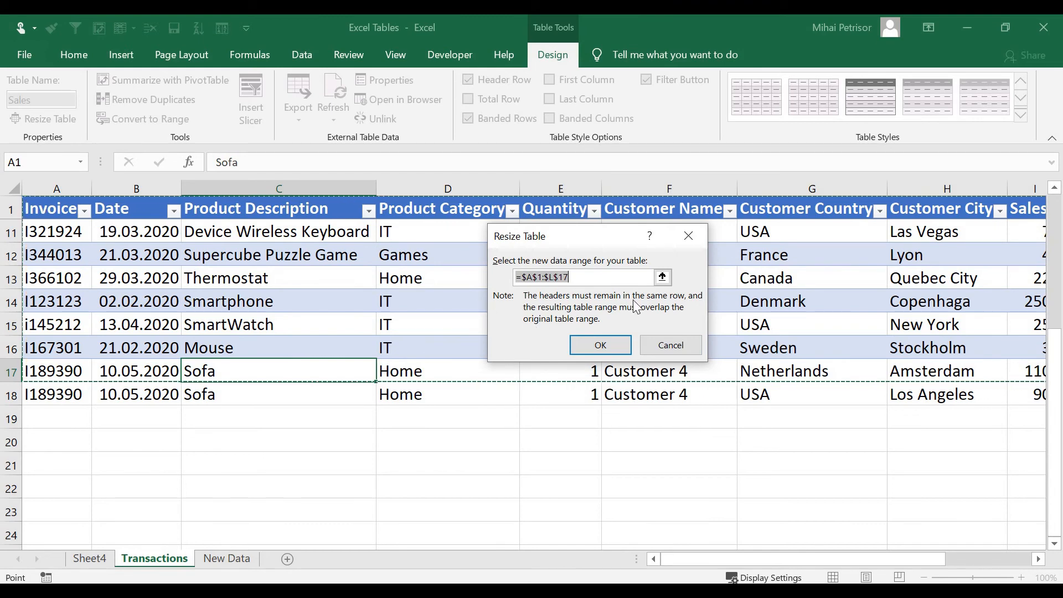
{"action": "left_click", "coordinate": [47, 207]}
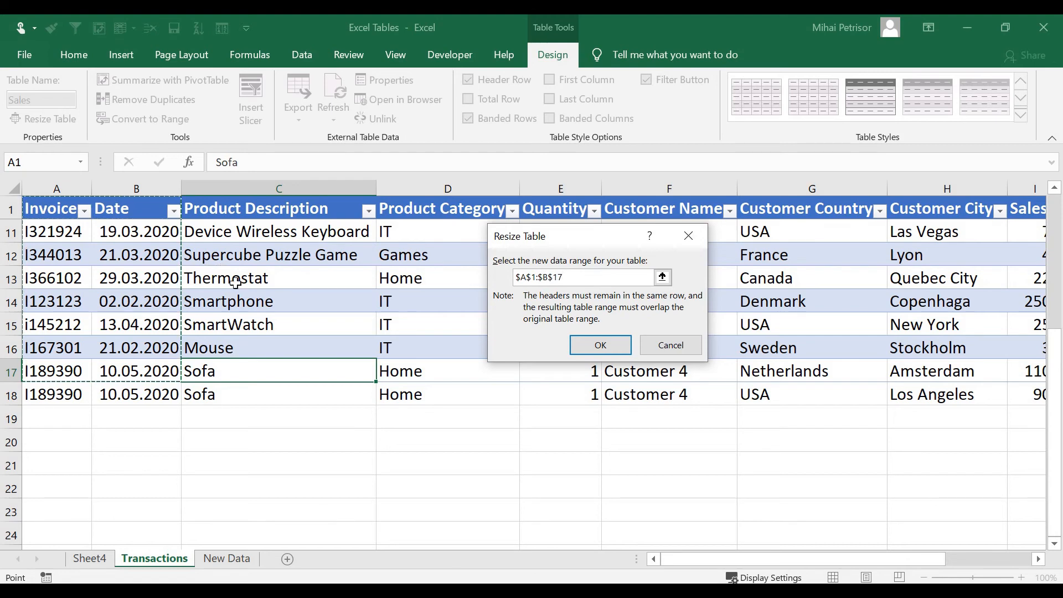
{"action": "left_click", "coordinate": [42, 213]}
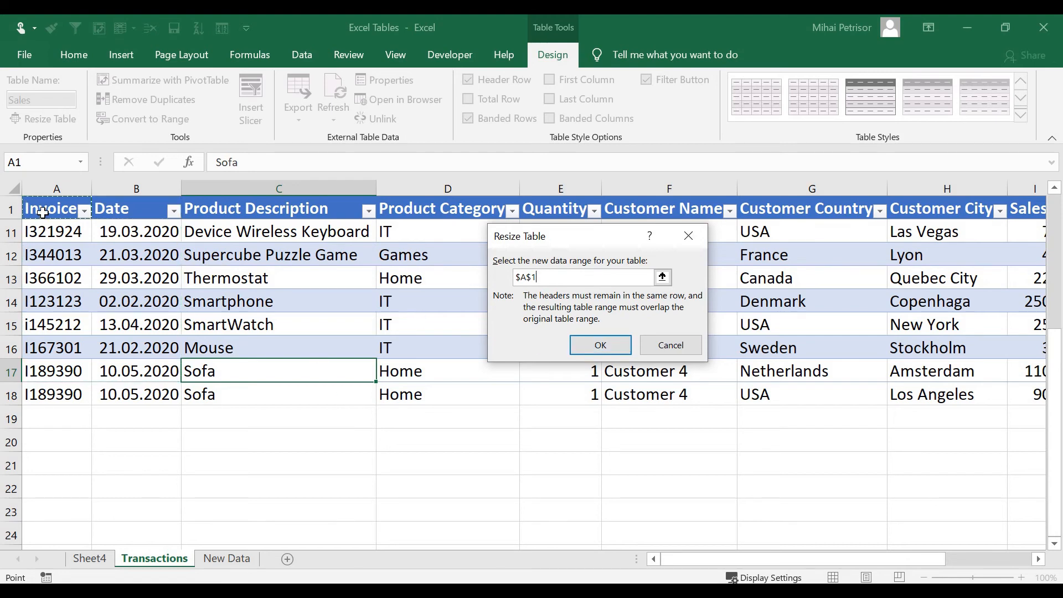
{"action": "left_click_drag", "start_coordinate": [43, 213], "coordinate": [595, 346]}
{"action": "left_click", "coordinate": [595, 346]}
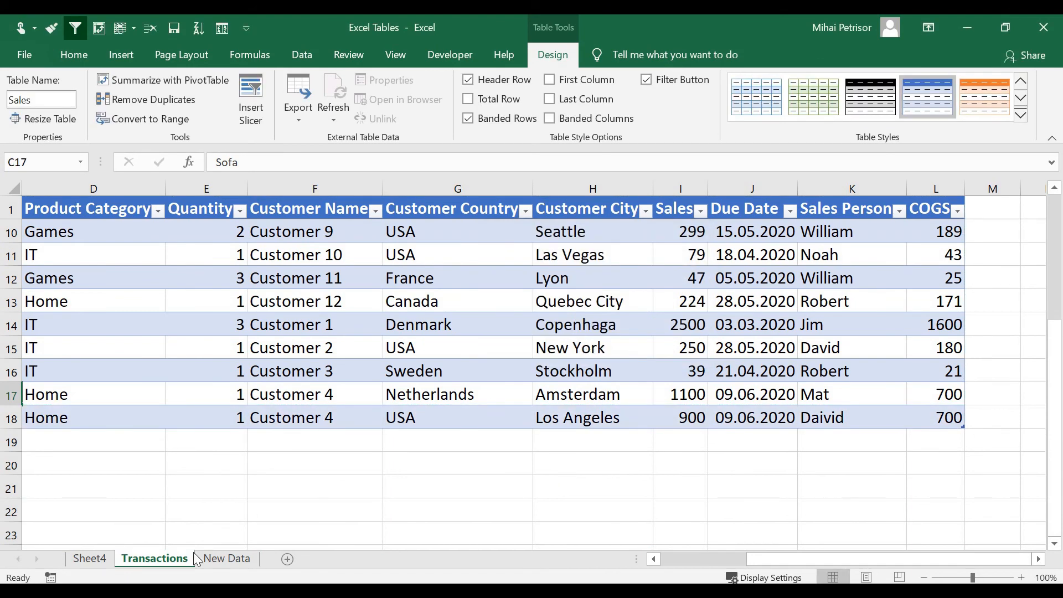
Step: Refresh the PivotTable on Sheet4 from the resized Sales table and check its Grand Total
{"action": "left_click", "coordinate": [237, 562]}
{"action": "left_click", "coordinate": [78, 564]}
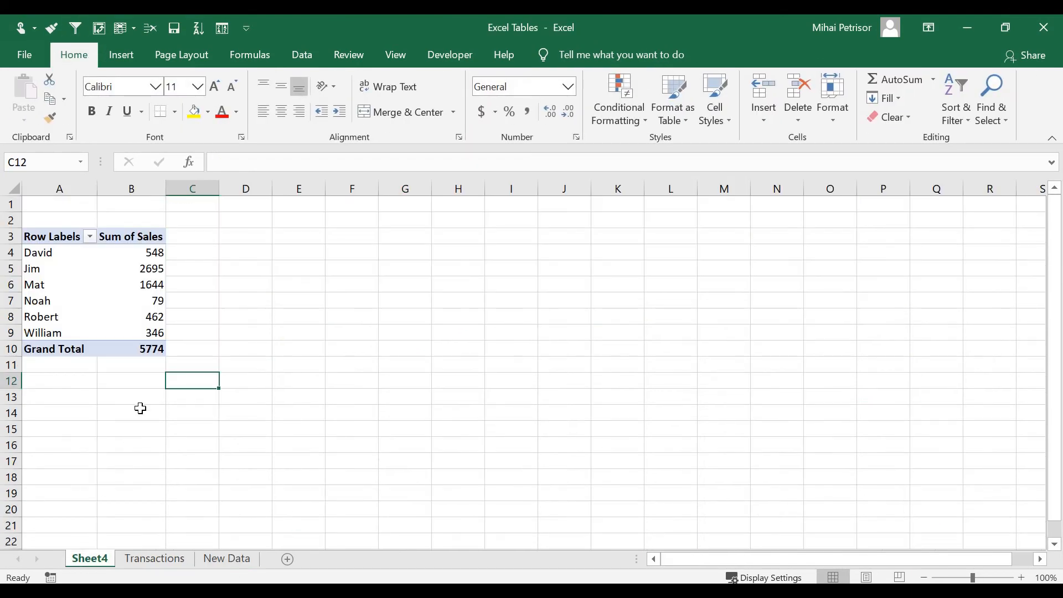
{"action": "right_click", "coordinate": [150, 288]}
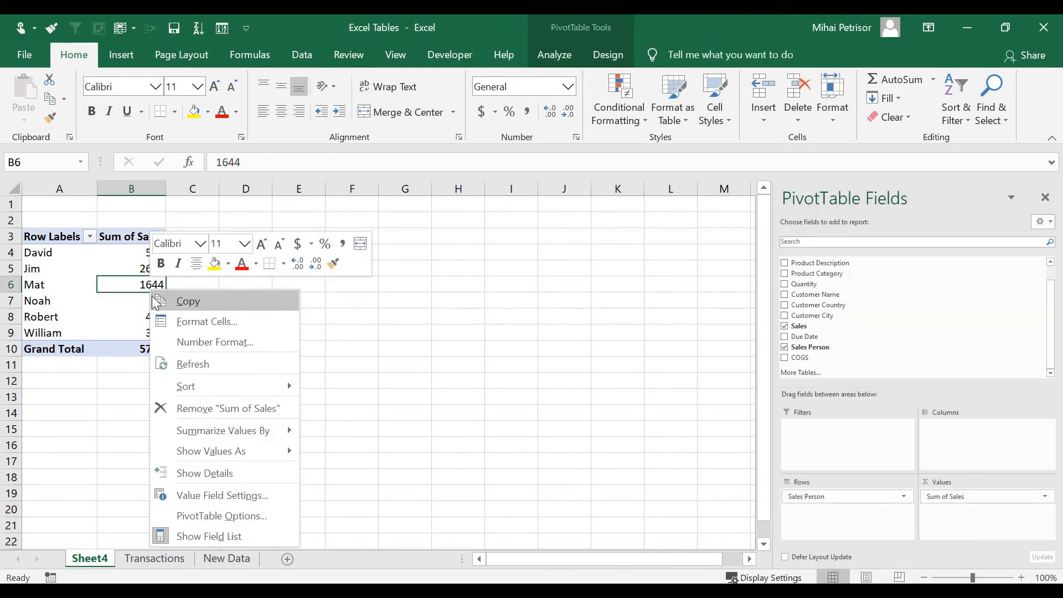
{"action": "left_click", "coordinate": [213, 370]}
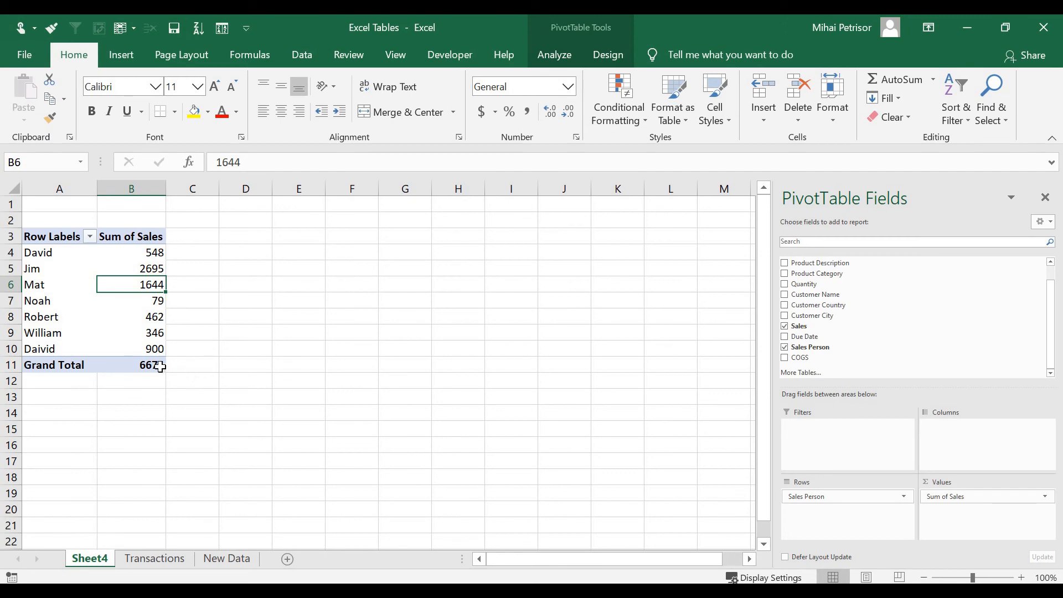
{"action": "left_click", "coordinate": [160, 366]}
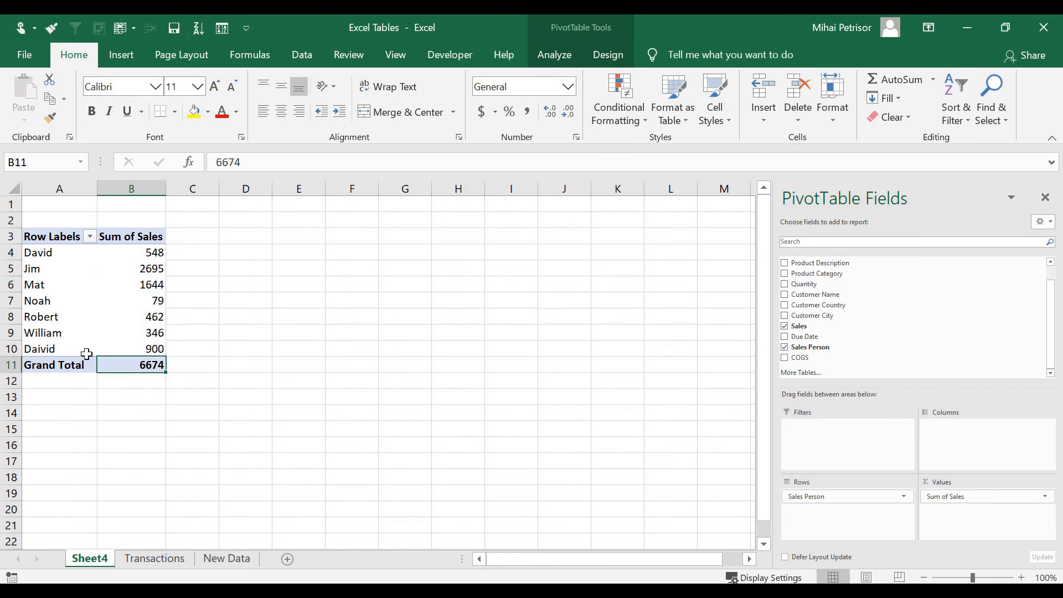
Step: Return to the Transactions sheet and review the last rows of the Sales table from the Invoice column onward
{"action": "left_click", "coordinate": [147, 560]}
{"action": "left_click_drag", "start_coordinate": [904, 561], "coordinate": [802, 554]}
{"action": "left_click", "coordinate": [135, 392]}
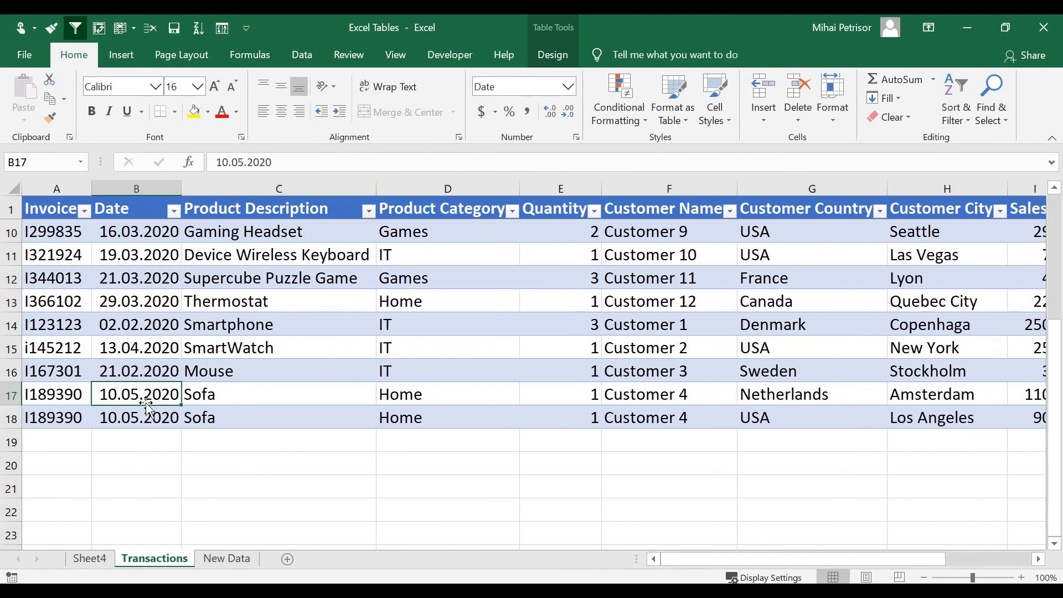
{"action": "left_click", "coordinate": [410, 355]}
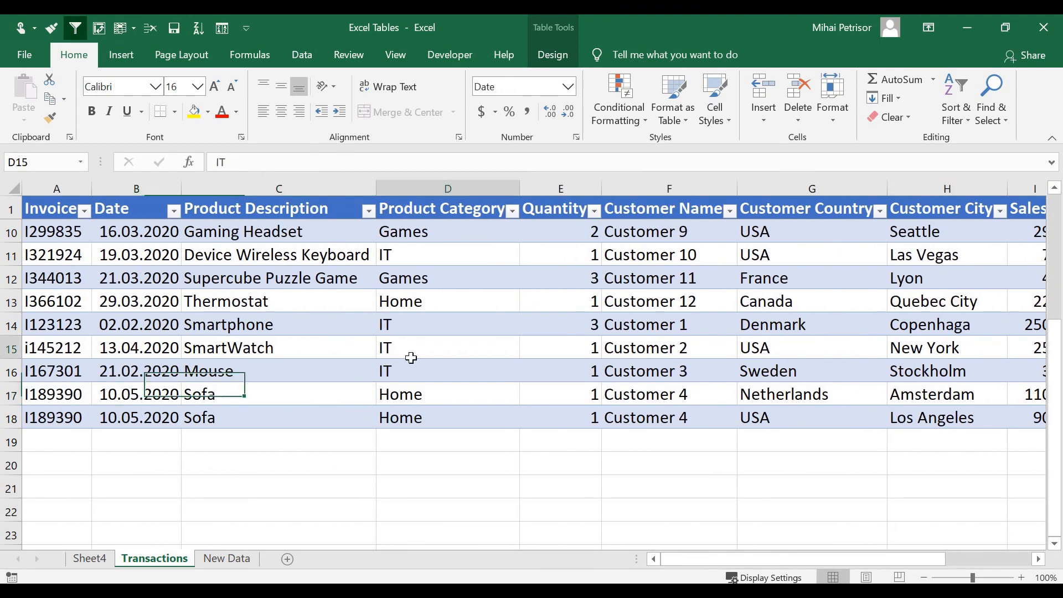
Step: Review the Sales table rows on the Transactions sheet and compare them with the source records on the New Data sheet from the Invoice column onward
{"action": "scroll", "coordinate": [274, 376], "scroll_direction": "up", "scroll_amount": 3}
{"action": "scroll", "coordinate": [327, 359], "scroll_direction": "down", "scroll_amount": 2}
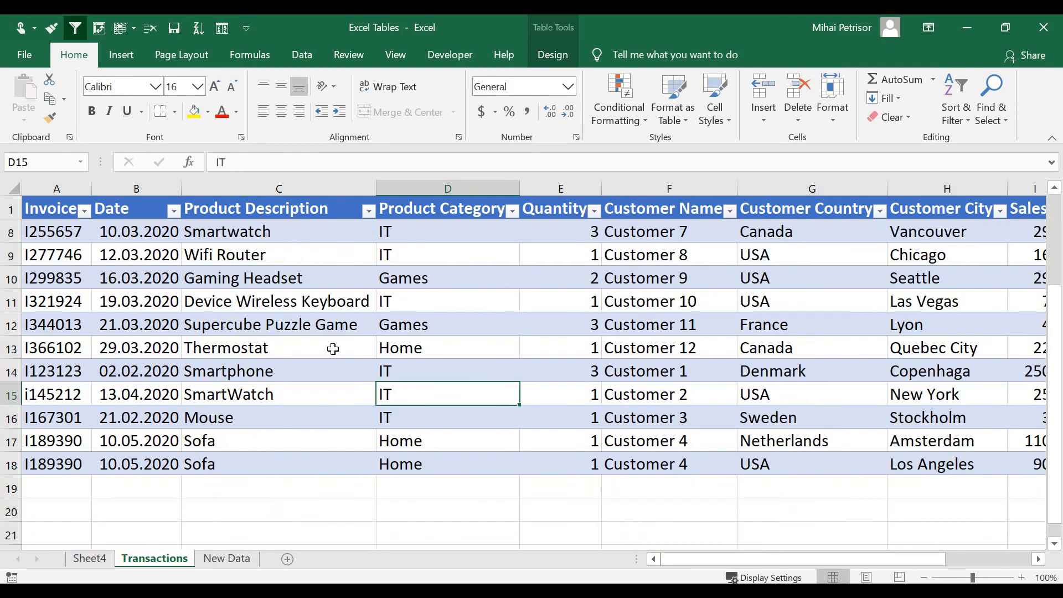
{"action": "scroll", "coordinate": [332, 350], "scroll_direction": "up", "scroll_amount": 2}
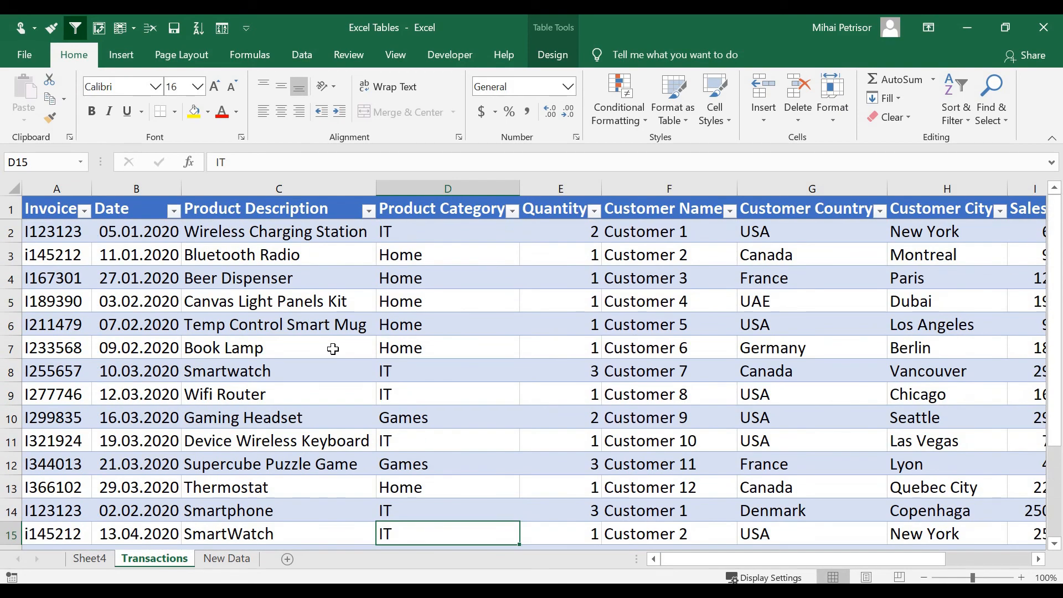
{"action": "left_click", "coordinate": [213, 558]}
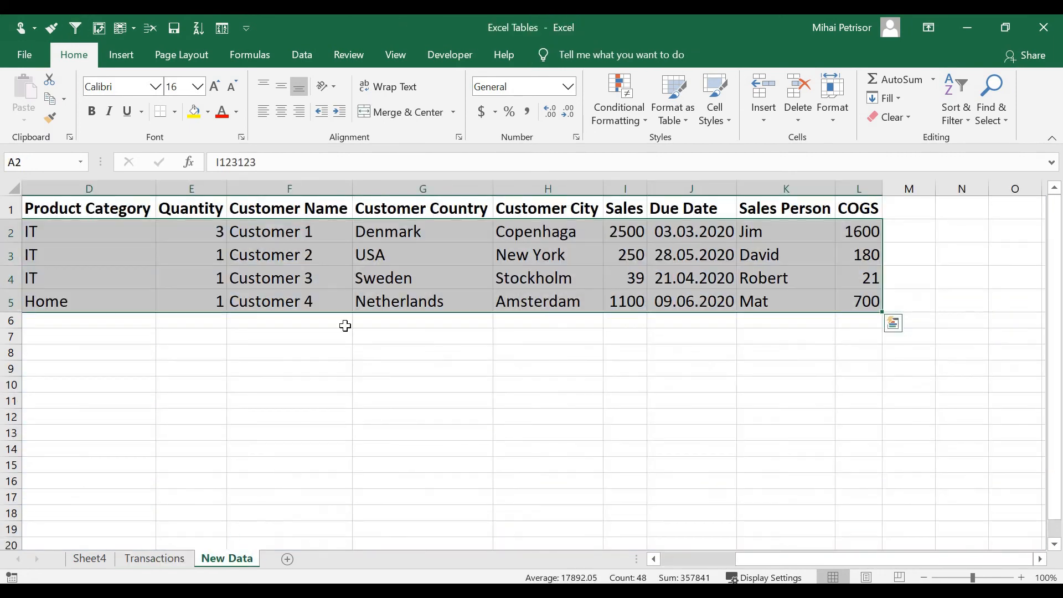
{"action": "left_click_drag", "start_coordinate": [916, 557], "coordinate": [588, 495]}
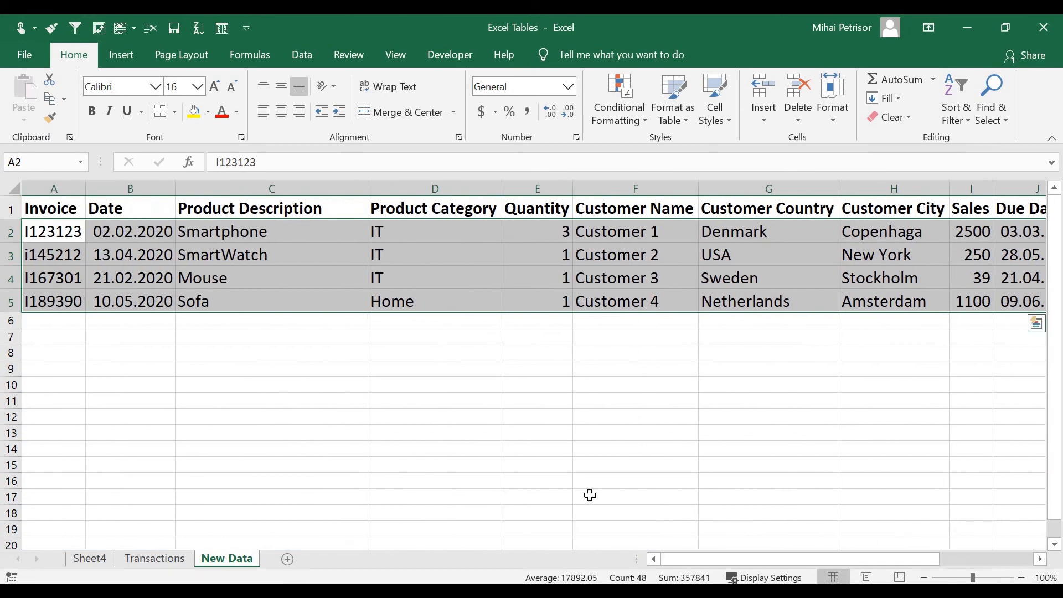
Step: Return to the Transactions sheet and look through the Sales table from its first row to its last
{"action": "left_click", "coordinate": [147, 559]}
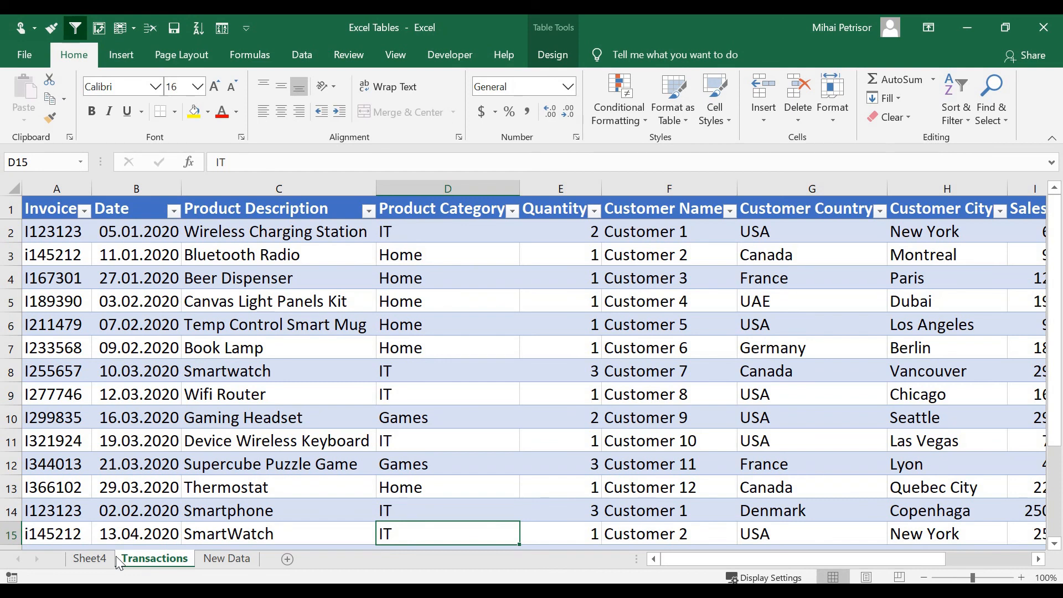
{"action": "left_click", "coordinate": [170, 331]}
{"action": "left_click", "coordinate": [282, 350]}
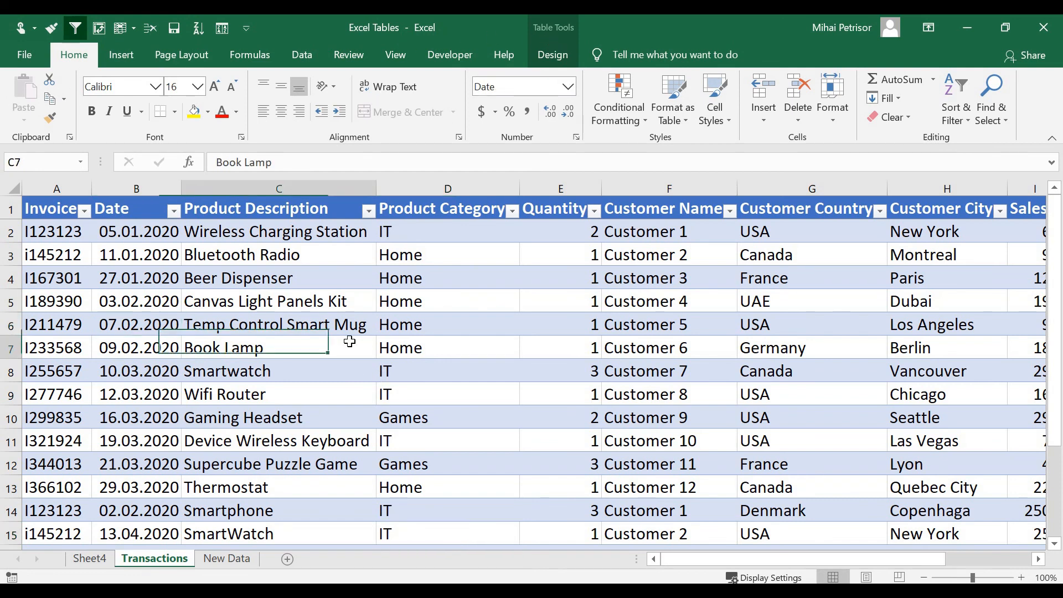
{"action": "scroll", "coordinate": [351, 397], "scroll_direction": "down", "scroll_amount": 6}
{"action": "scroll", "coordinate": [353, 397], "scroll_direction": "up", "scroll_amount": 6}
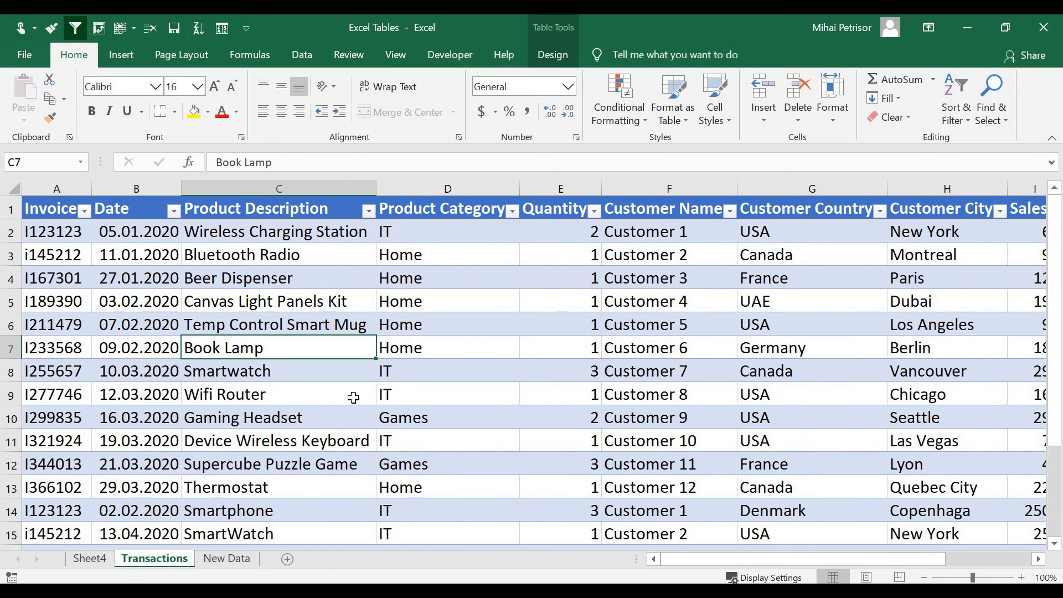
Step: Check the range covered by the Sales table with Resize Table, keeping A1:L18 as the data range
{"action": "key", "text": "Up"}
{"action": "key", "text": "Up"}
{"action": "left_click", "coordinate": [554, 55]}
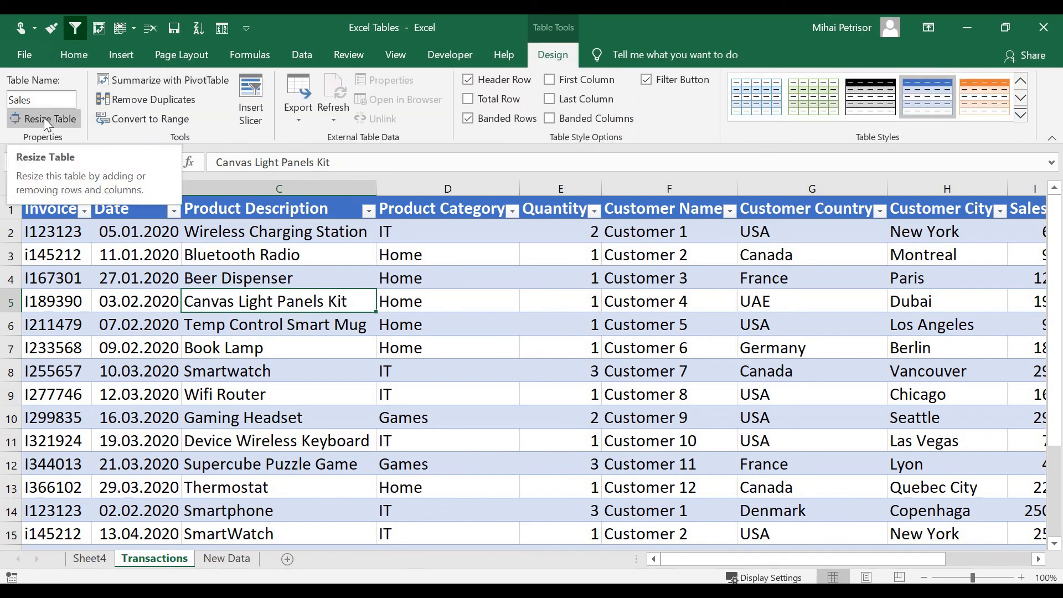
{"action": "left_click", "coordinate": [44, 118]}
{"action": "scroll", "coordinate": [616, 369], "scroll_direction": "down", "scroll_amount": 2}
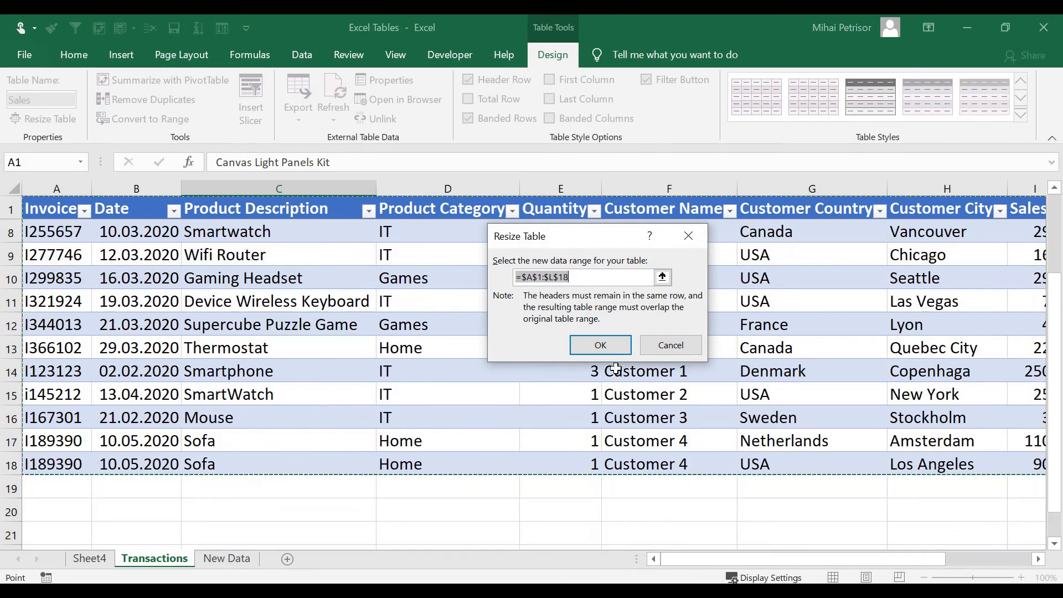
{"action": "left_click", "coordinate": [621, 344]}
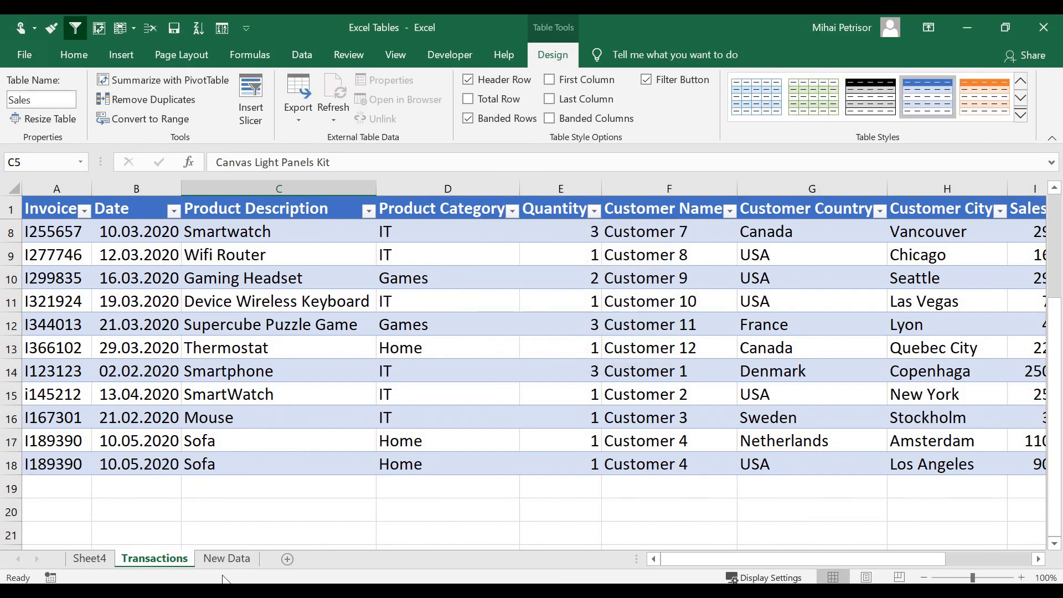